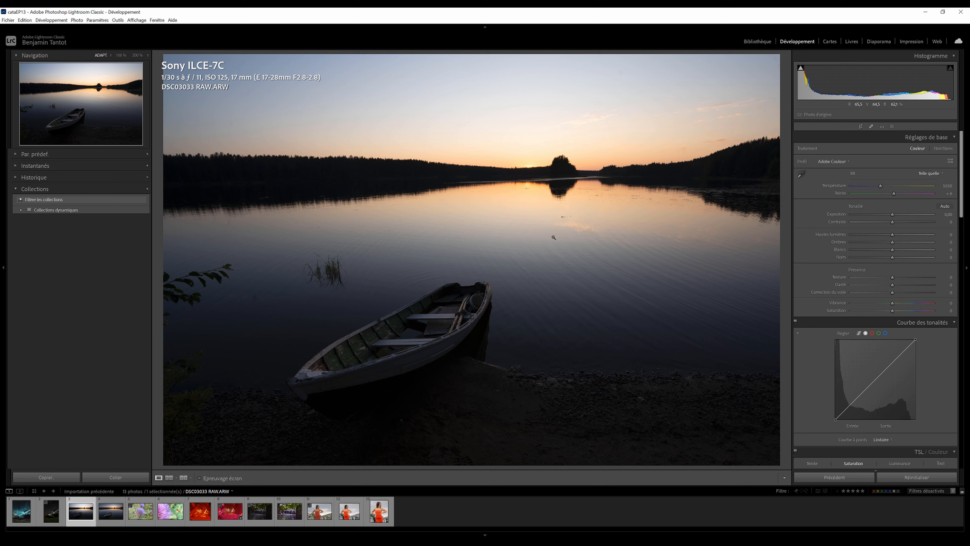
Step: Check the raw lake photo's framing with the crop overlay, and inspect the branches and dark spots on the water at 200%
click(860, 126)
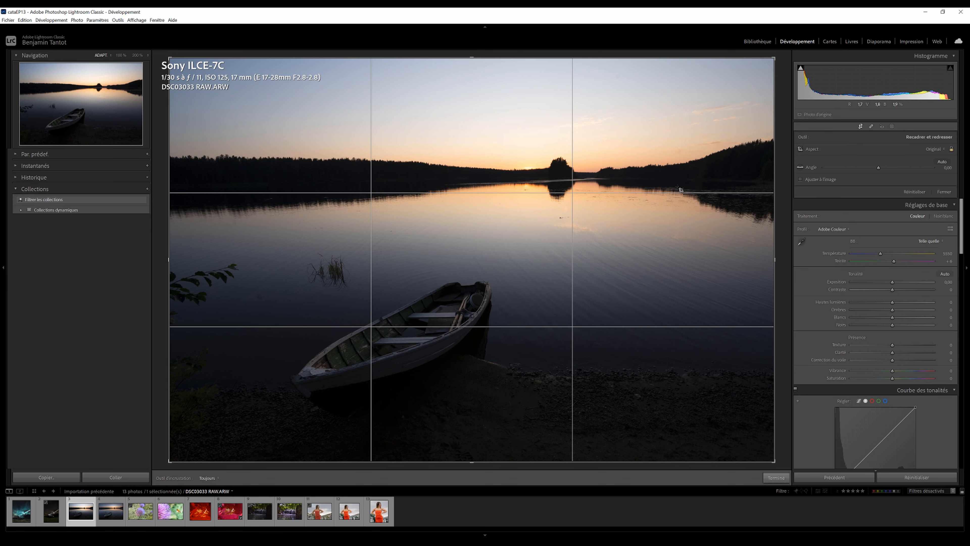
key(r)
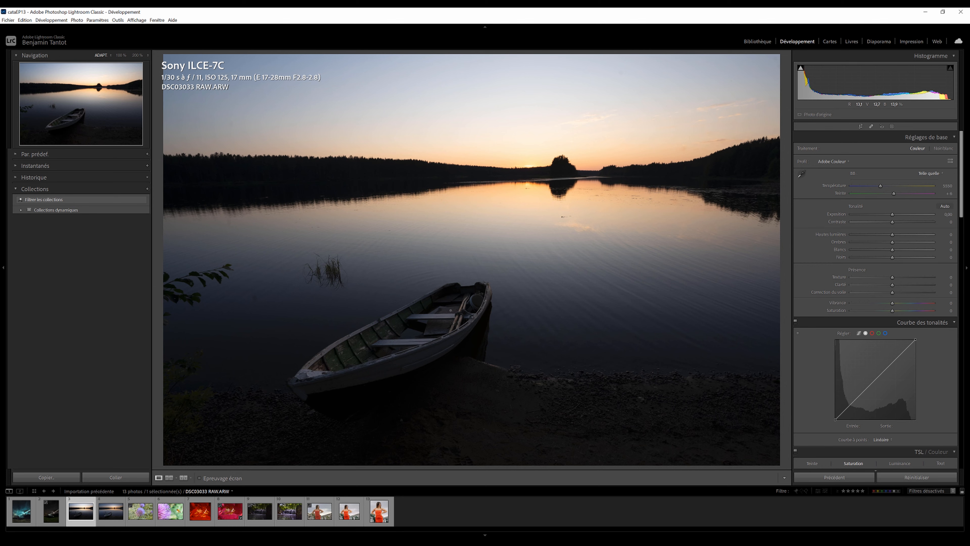
click(157, 281)
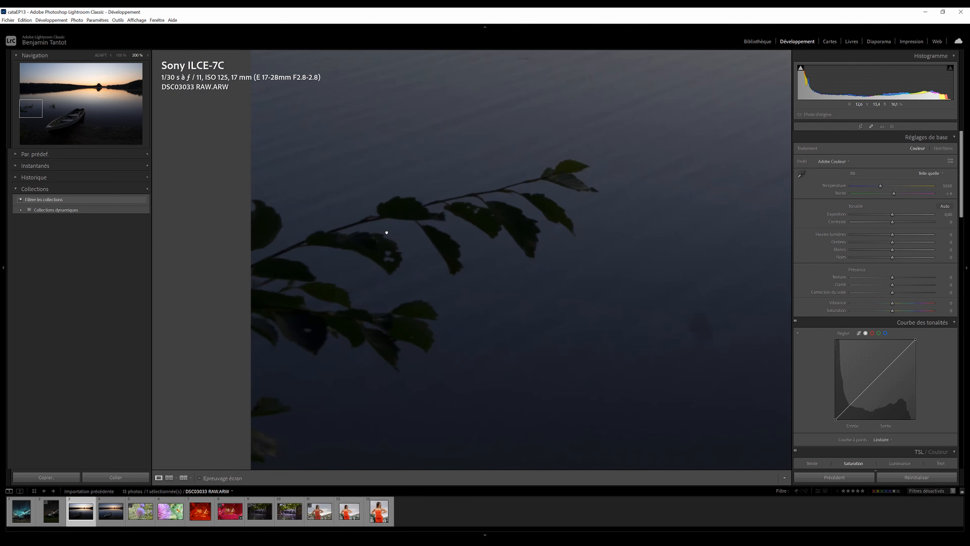
click(387, 232)
click(248, 292)
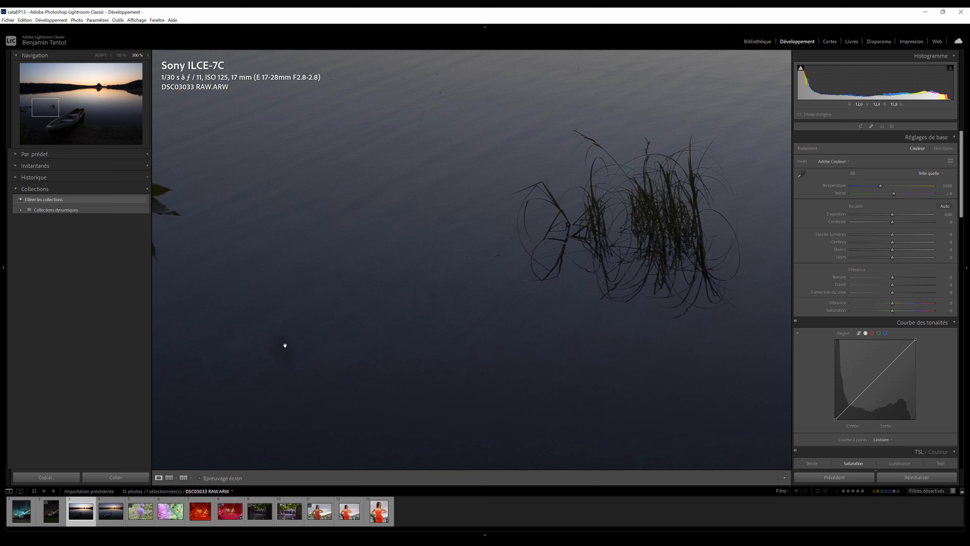
drag(353, 343, 392, 343)
click(388, 339)
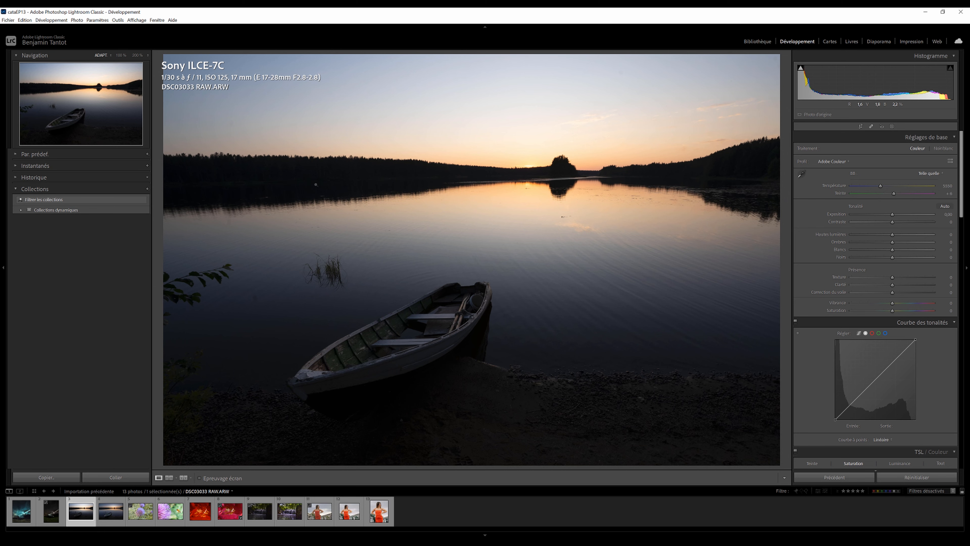
Step: Examine the raw photo's foreground, water, horizon and sky, along with the highlight end of its histogram
click(412, 339)
drag(312, 327, 210, 382)
drag(469, 230, 294, 193)
click(493, 204)
click(646, 152)
drag(655, 179, 653, 187)
drag(621, 327, 167, 246)
drag(579, 228, 253, 414)
click(395, 320)
click(488, 316)
click(460, 98)
drag(944, 97, 956, 98)
double_click(947, 99)
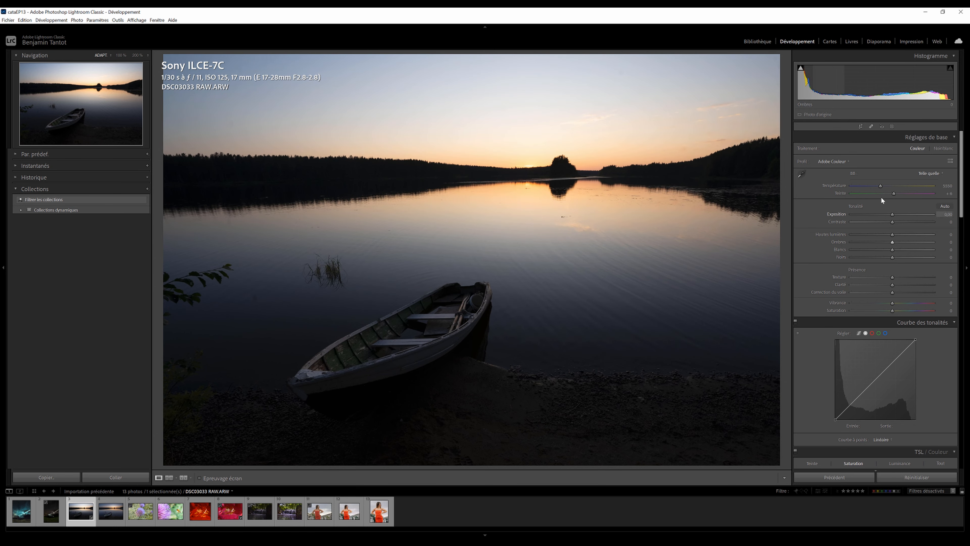
Step: Try raising the raw photo's exposure to +0.45, and reset it
drag(892, 214, 895, 212)
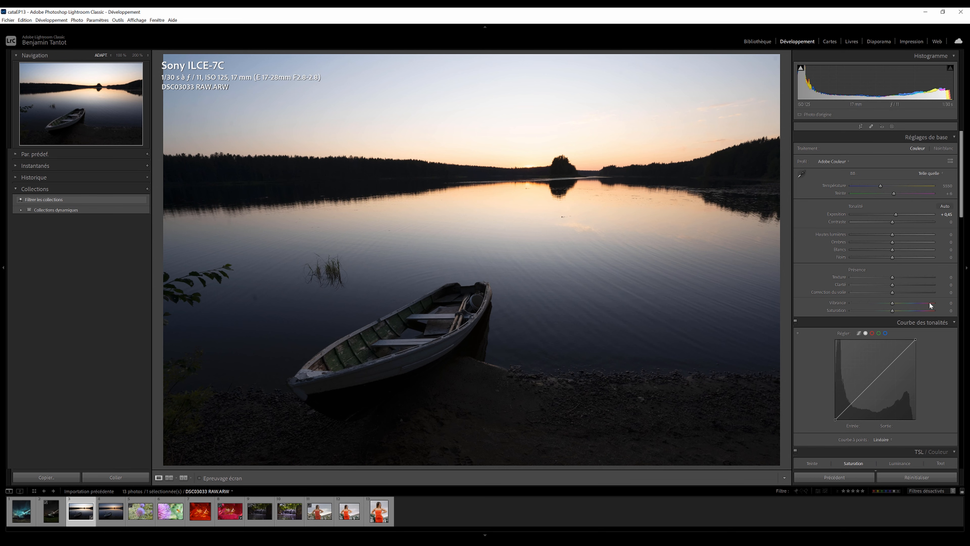
double_click(838, 214)
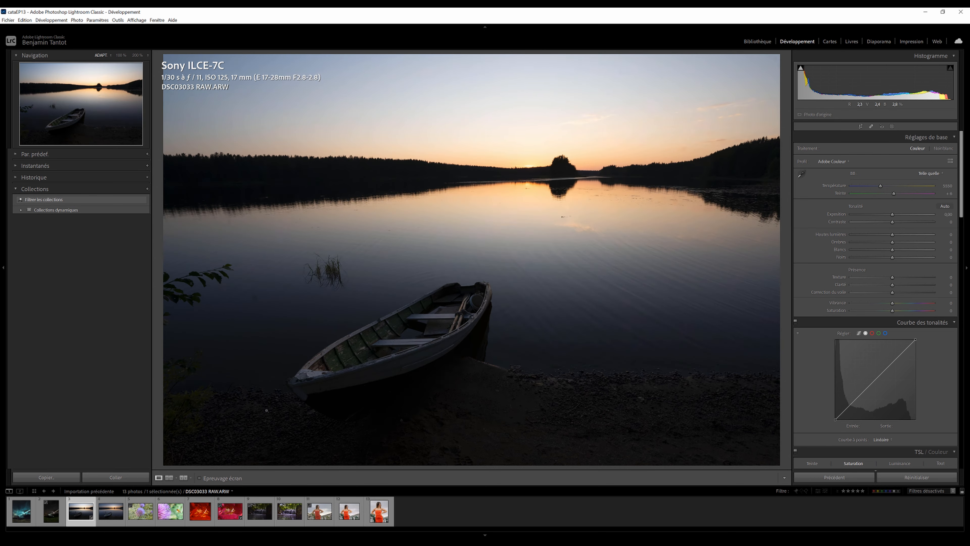
Step: Compare the edited JPG of the boat scene with the raw photo, side by side in reference view and one at a time
click(111, 511)
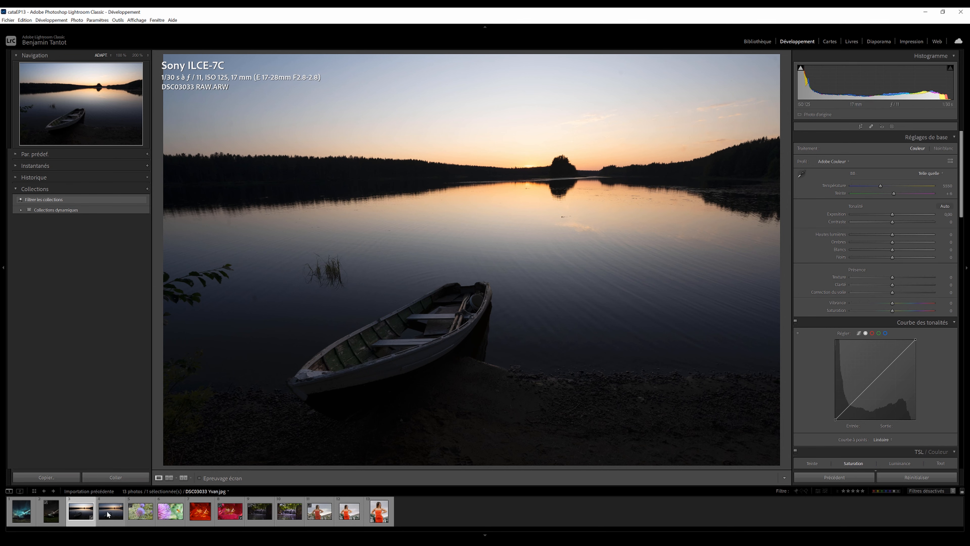
key(Tab)
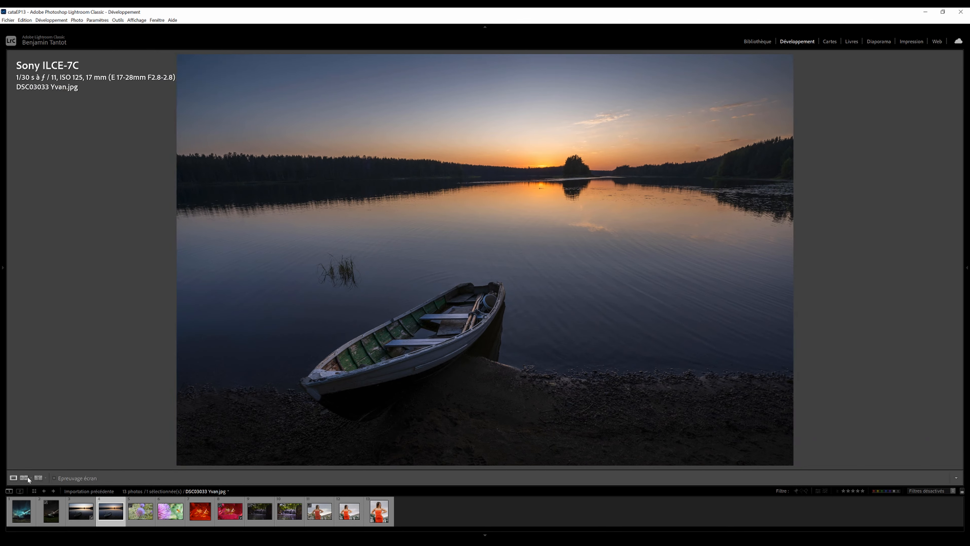
click(34, 476)
click(24, 478)
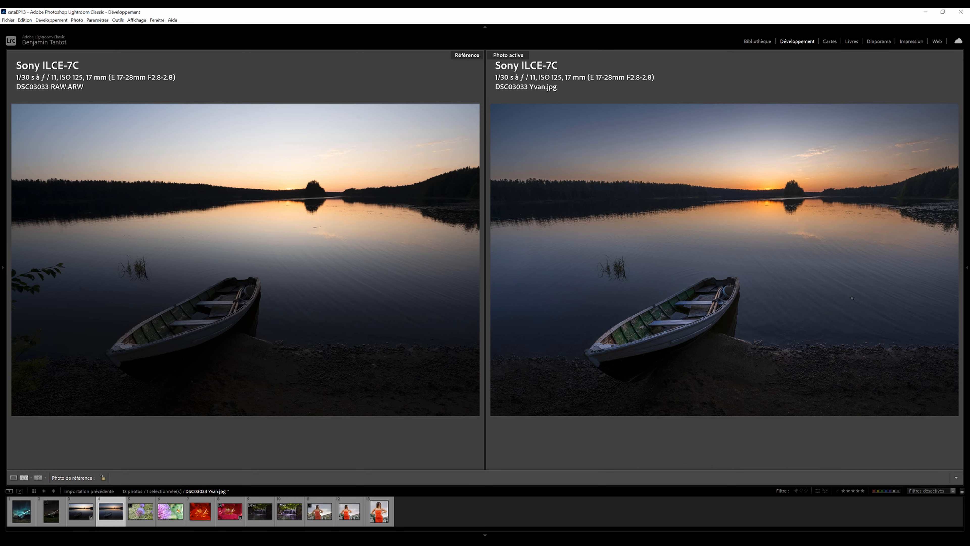
click(749, 166)
click(816, 134)
click(13, 477)
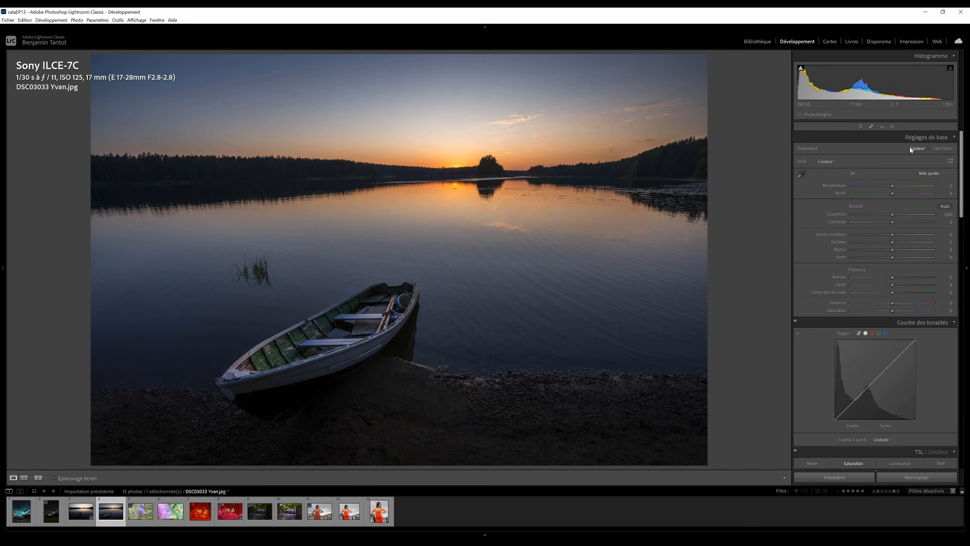
click(87, 511)
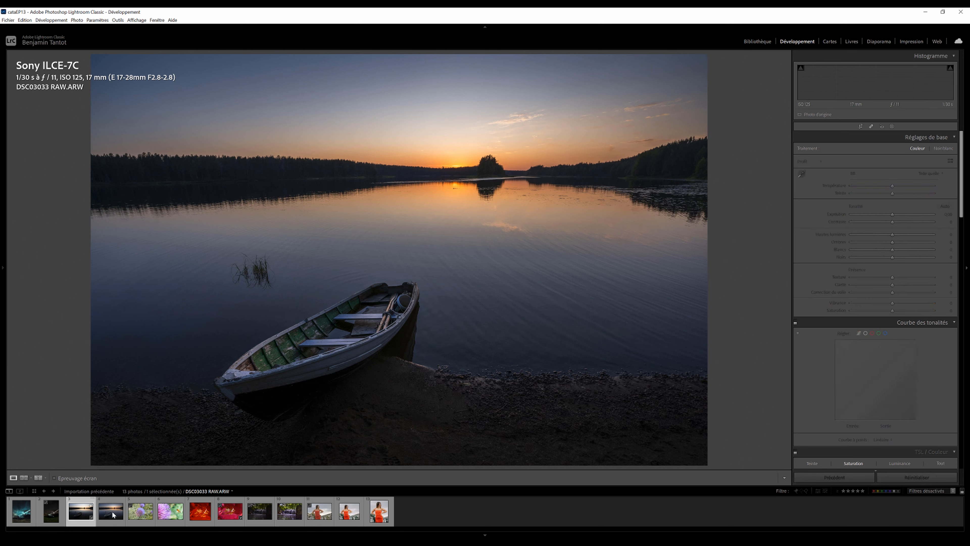
click(114, 514)
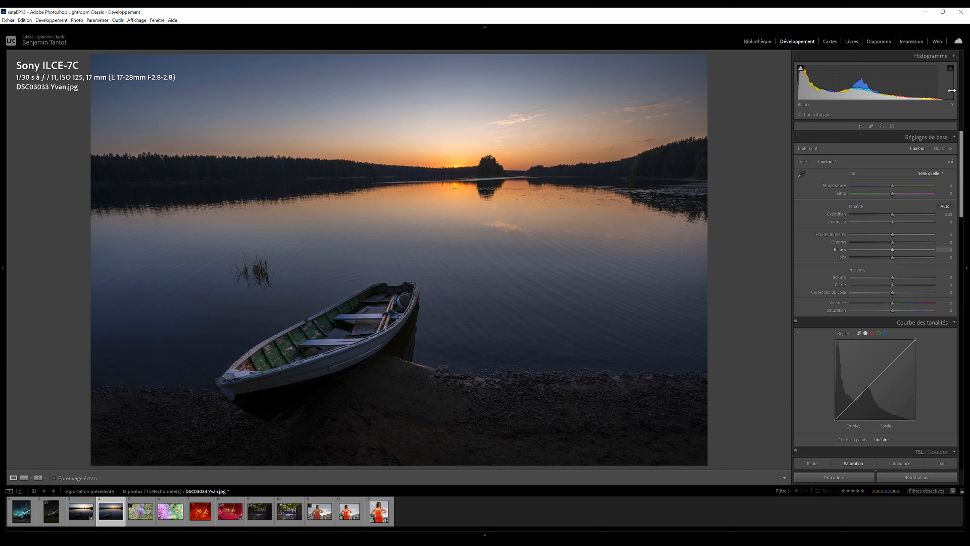
Step: Try raising the edited JPG's whites to +44, compare before and after, and reset the whites
drag(892, 251, 910, 252)
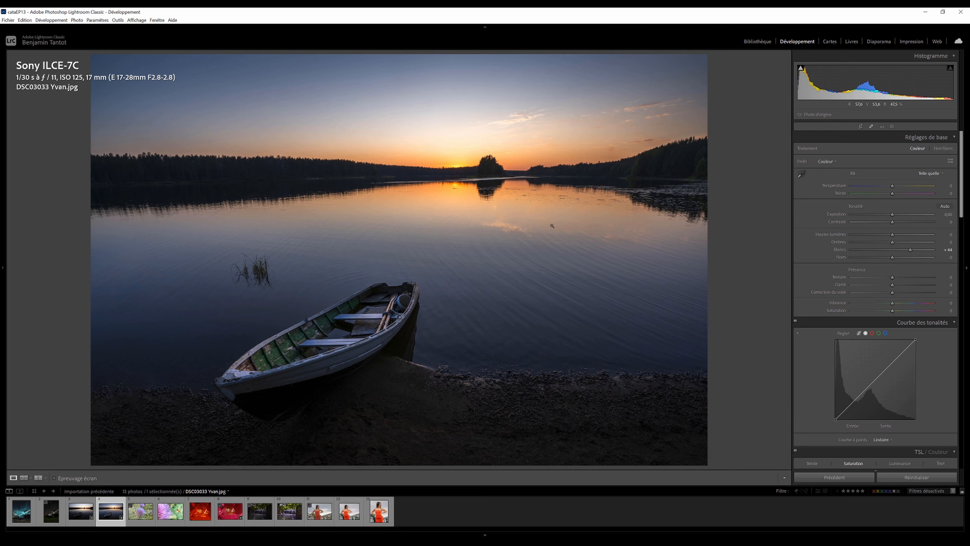
key(backslash)
key(backslash)
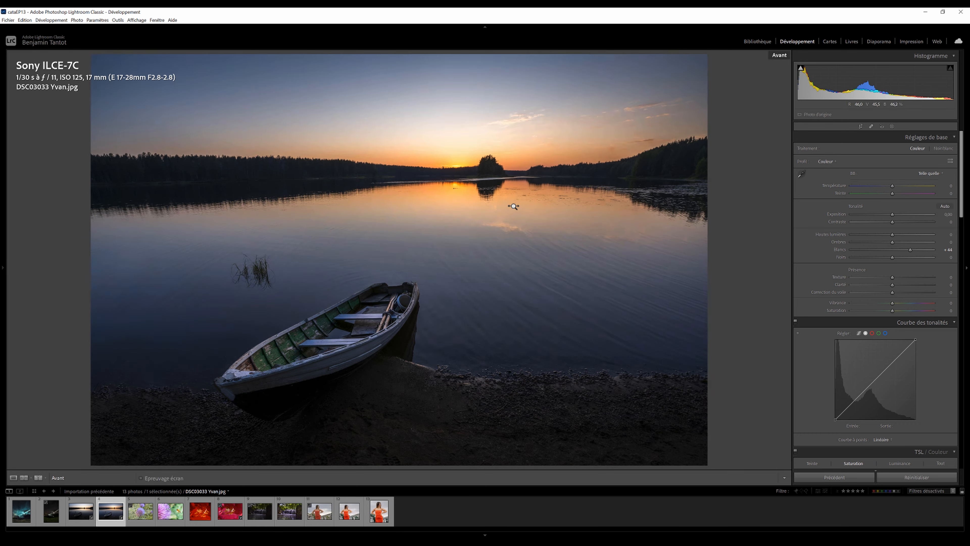
key(backslash)
key(backslash)
key(backslash)
double_click(844, 250)
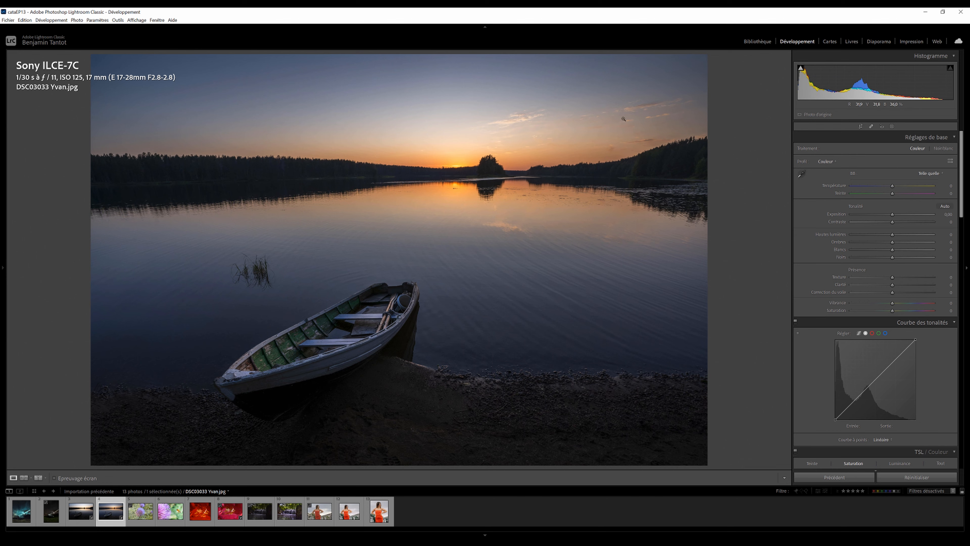
Step: Inspect the retouched water and shoreline areas of the edited JPG up close
click(129, 293)
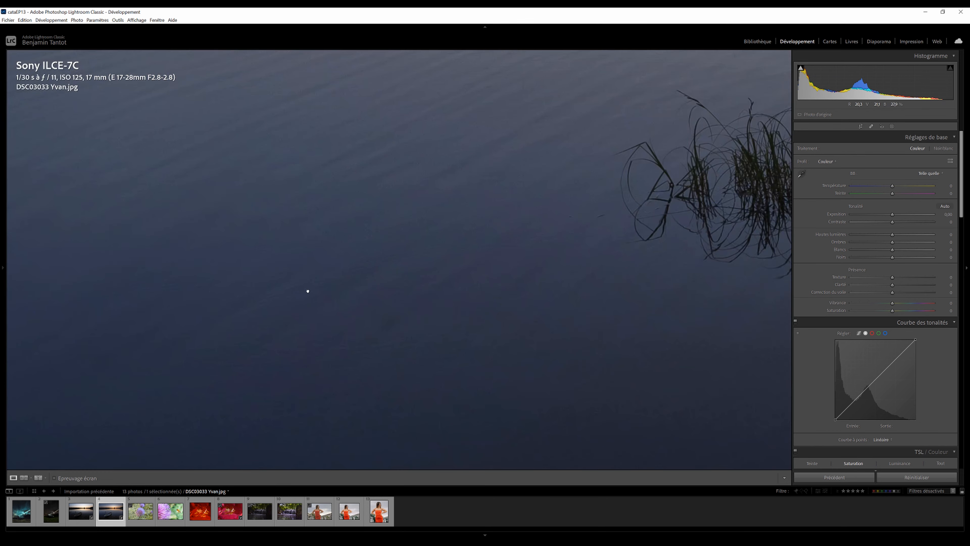
drag(308, 291, 430, 258)
click(364, 295)
click(104, 308)
drag(163, 270, 344, 292)
click(442, 354)
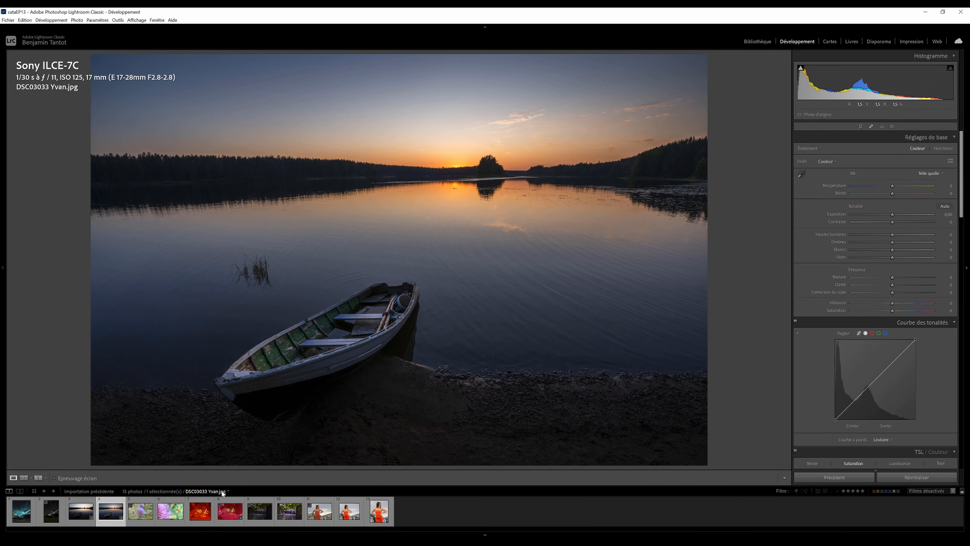
Step: Compare the raw photo's water spots, branches and sky colours with those of the edited JPG
click(81, 511)
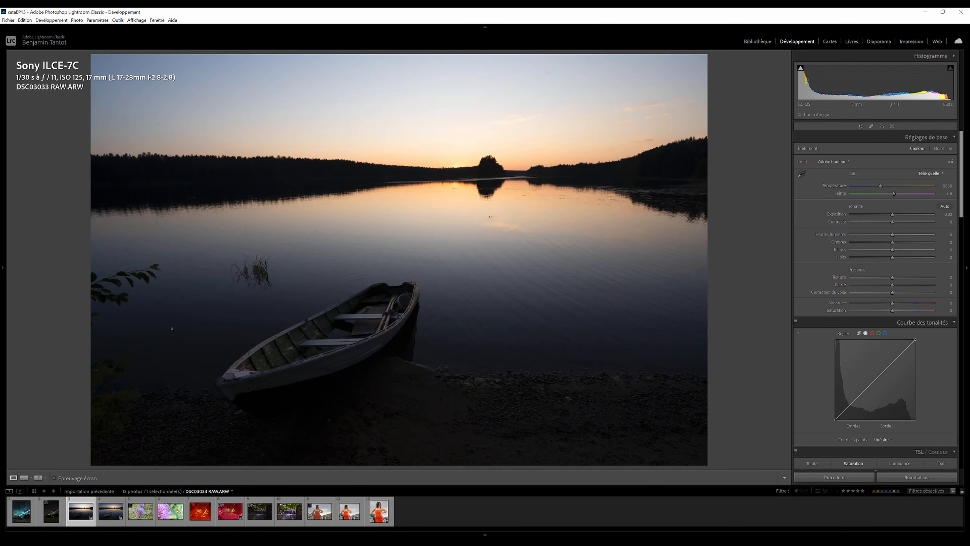
click(204, 302)
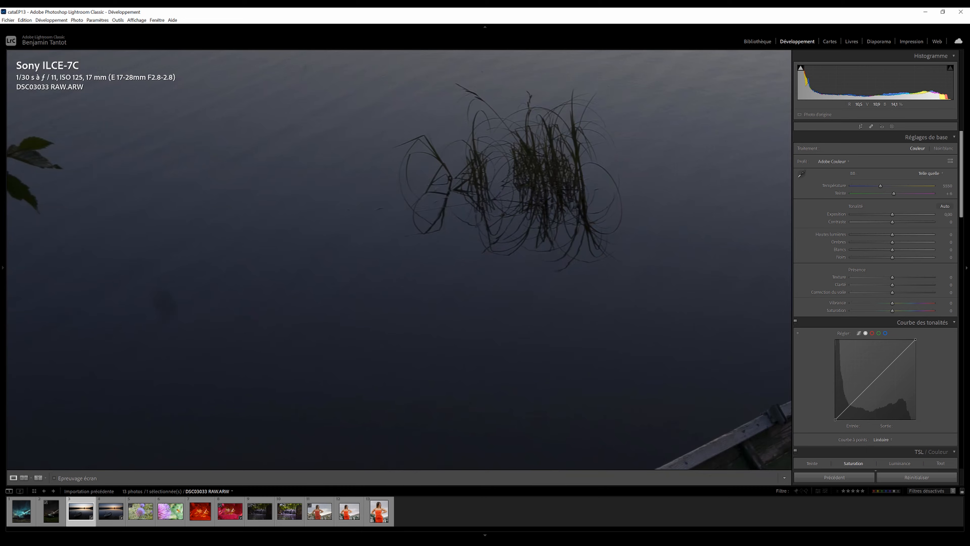
click(105, 509)
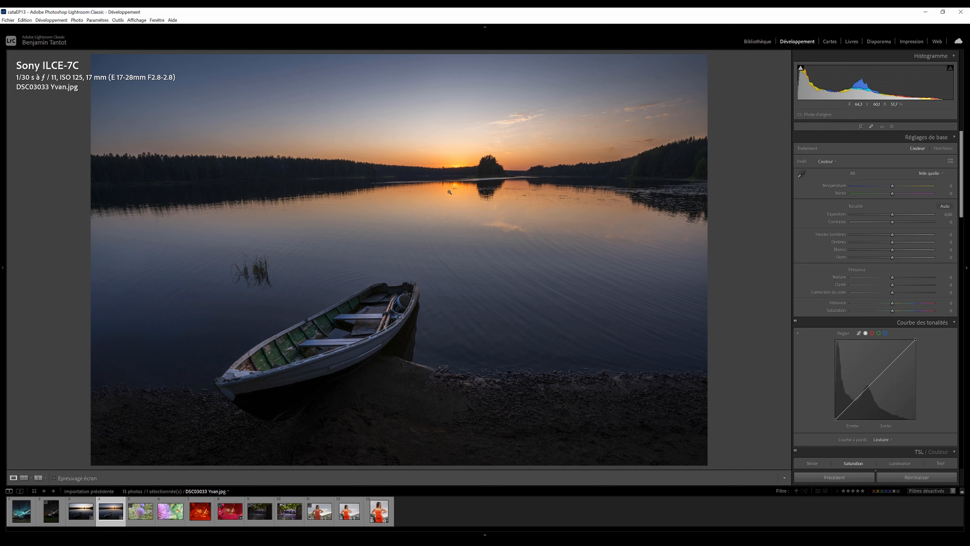
click(91, 514)
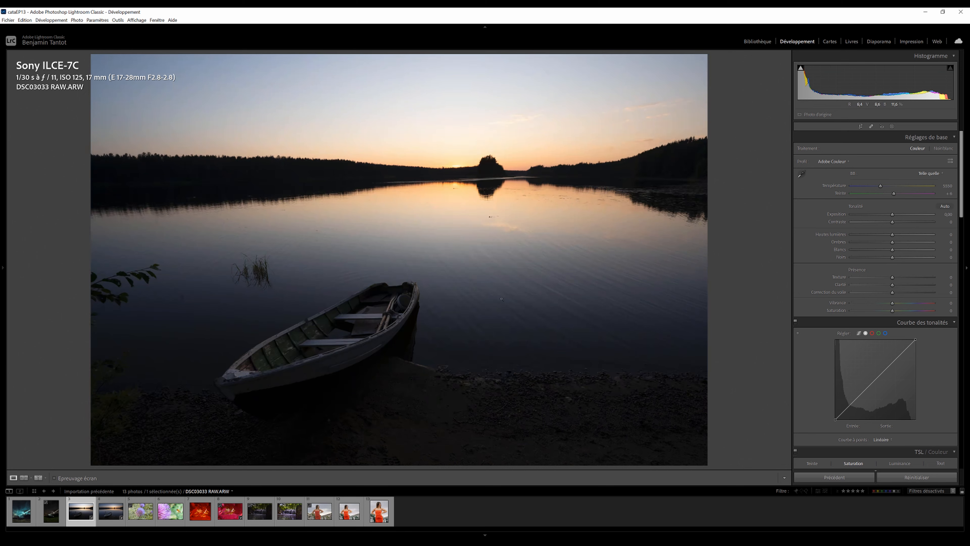
key(Right)
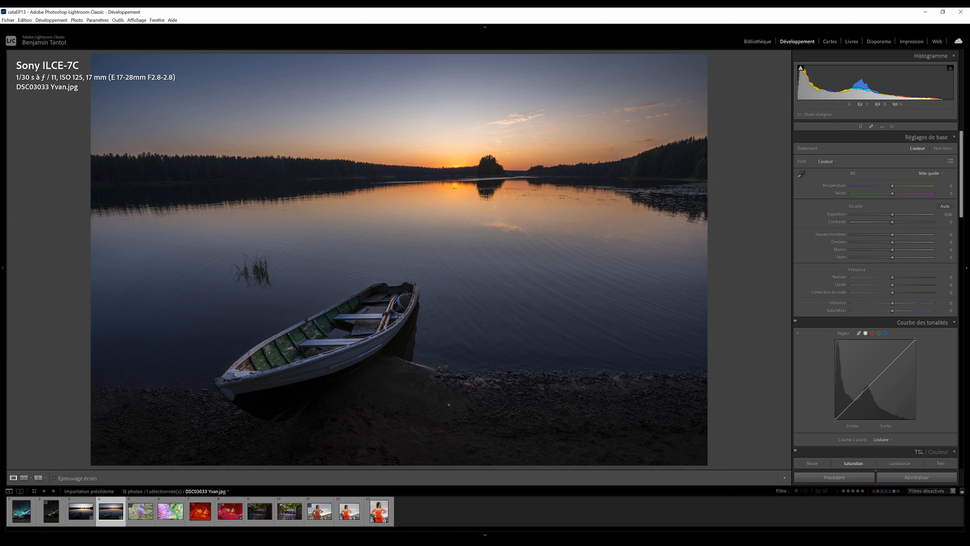
Step: On the raw photo, set exposure to +0.48, highlights to -70, shadows to +46 and blacks to +59
click(76, 514)
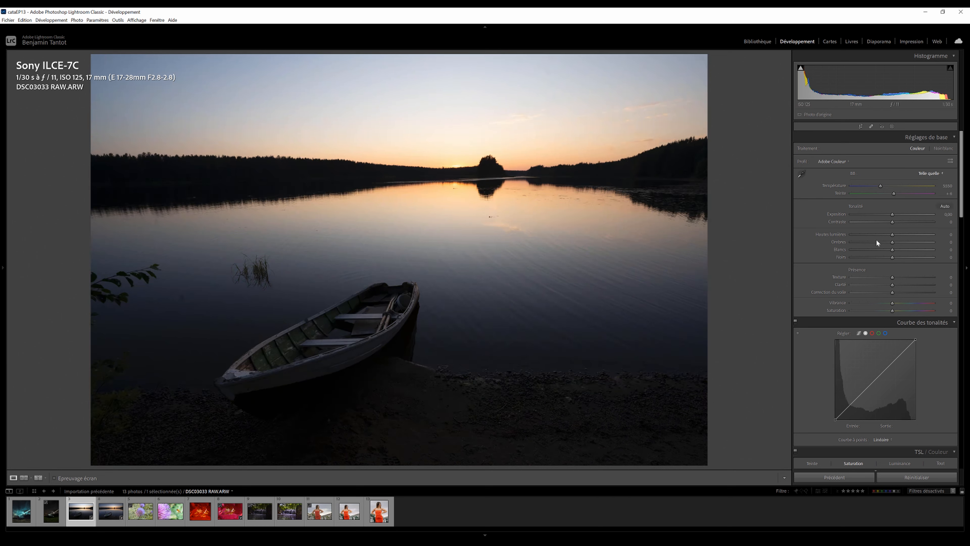
drag(892, 214, 896, 219)
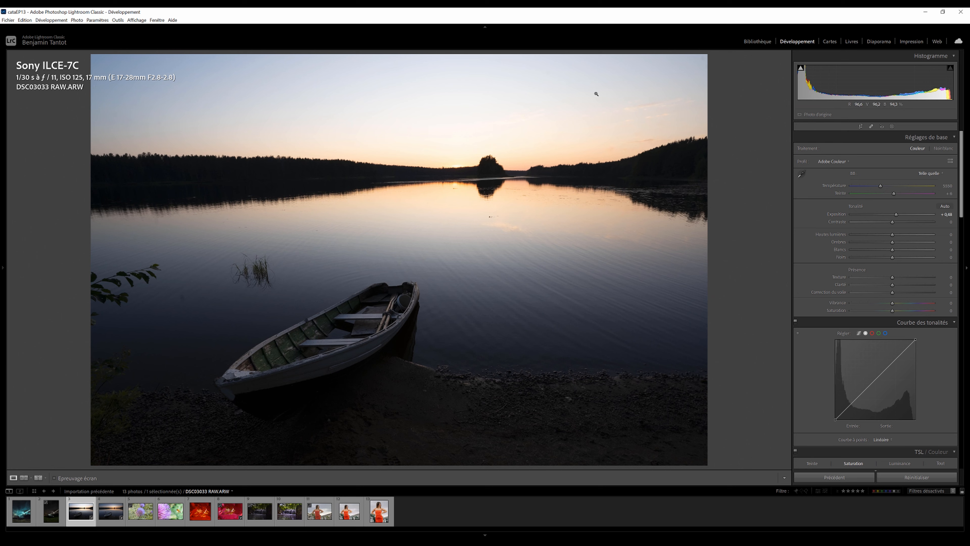
drag(892, 234, 861, 235)
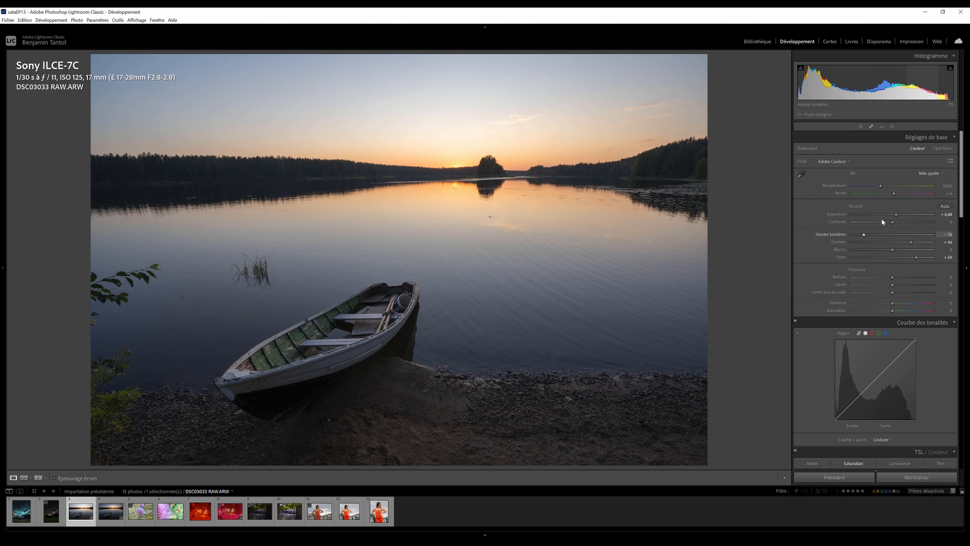
Step: Set the raw photo's contrast to +15, exposure to +0.26, whites to +12, clarity to +8 and dehaze to +15
drag(892, 222, 894, 214)
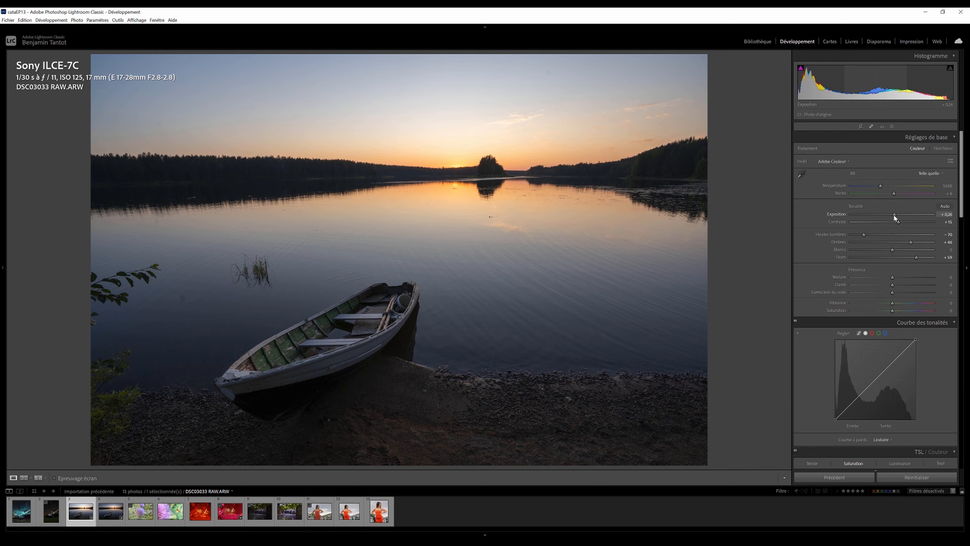
drag(892, 249, 896, 251)
drag(893, 284, 898, 293)
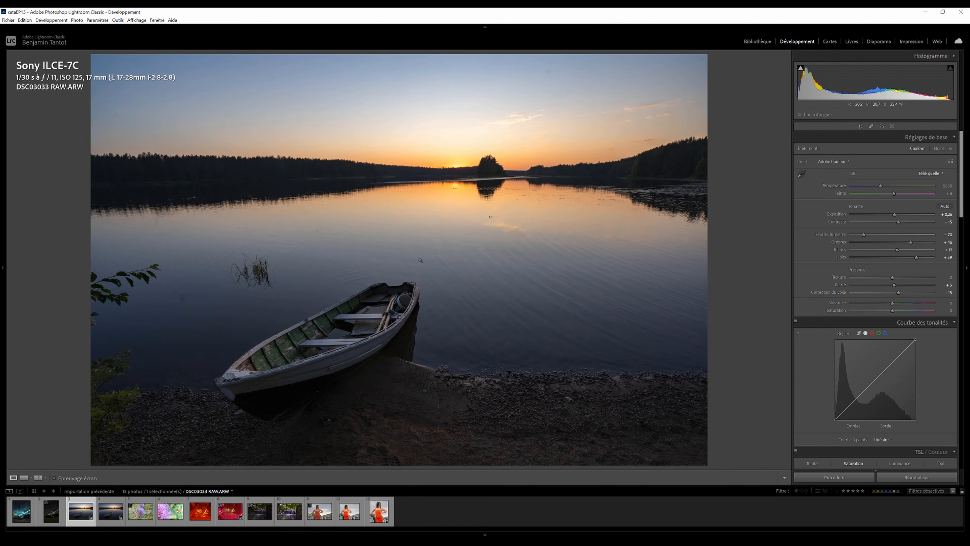
drag(894, 284, 899, 290)
Step: Refine the tones with shadows at +67, blacks at +78, highlights at -85, whites at +11 and contrast at +17
mouse_move(911, 242)
mouse_down()
mouse_move(925, 260)
mouse_move(921, 243)
mouse_move(910, 244)
mouse_move(926, 243)
mouse_up()
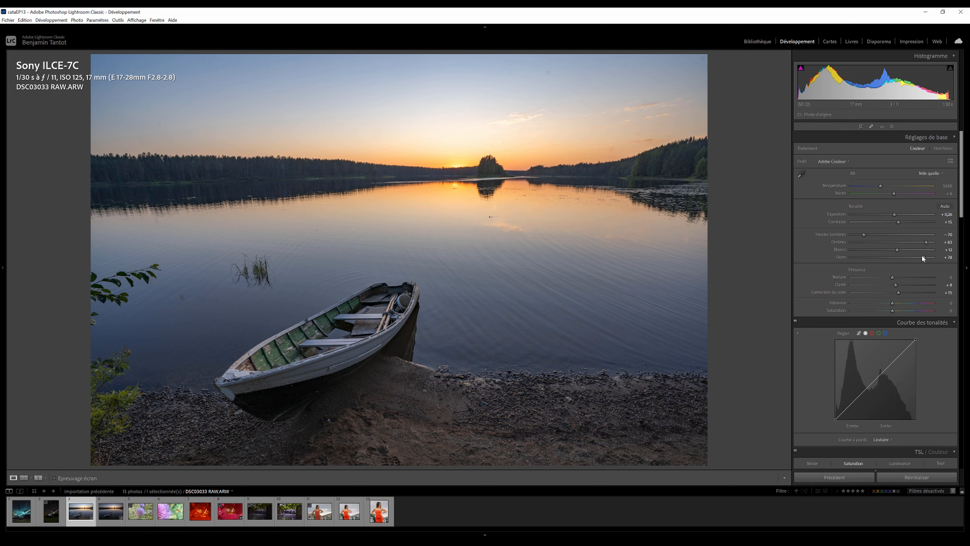
mouse_move(926, 242)
mouse_down()
mouse_move(909, 238)
mouse_move(917, 244)
mouse_up()
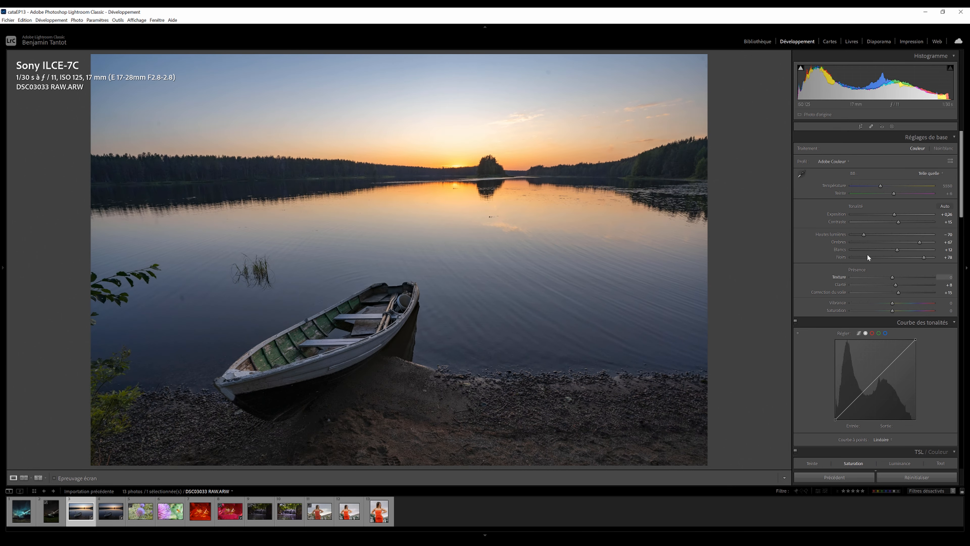
drag(867, 233, 901, 221)
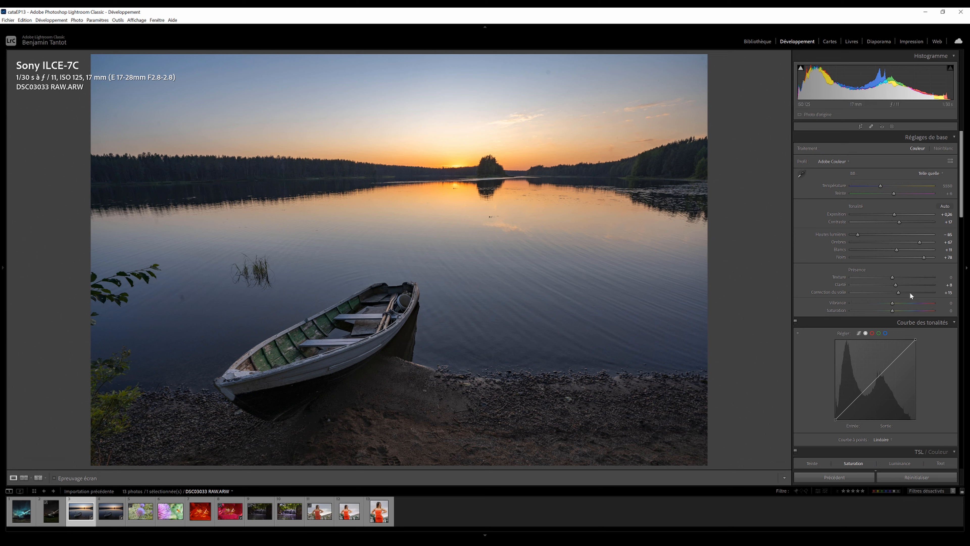
Step: Try boosting the raw photo's saturation to +18, and reset it
double_click(896, 302)
mouse_move(892, 310)
mouse_down()
mouse_move(908, 310)
mouse_move(899, 310)
mouse_up()
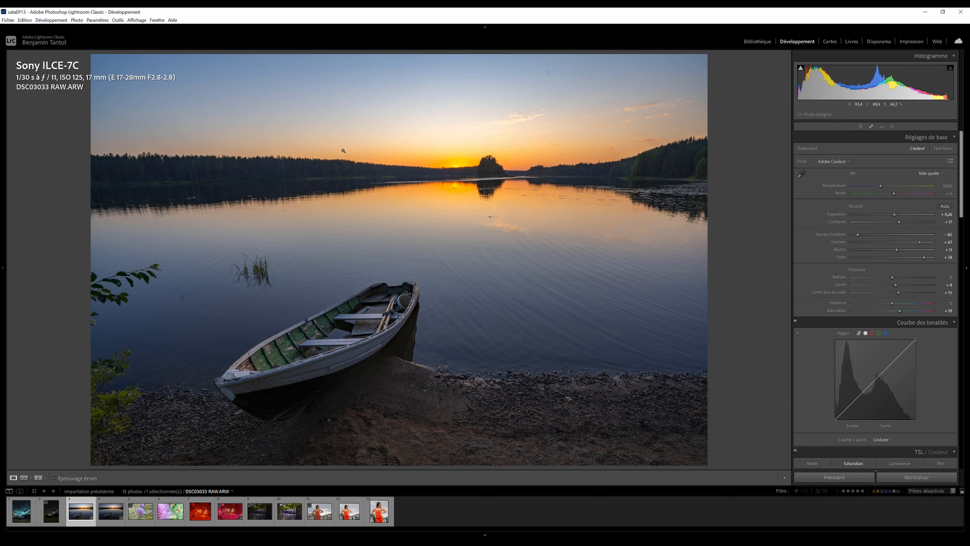
double_click(841, 310)
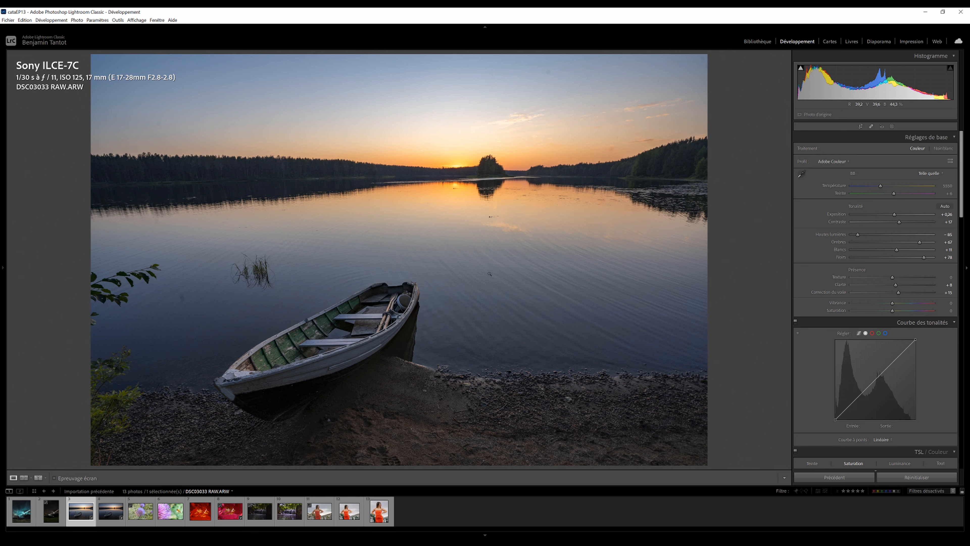
Step: Set the raw photo's vibrance to +39
drag(892, 303, 909, 308)
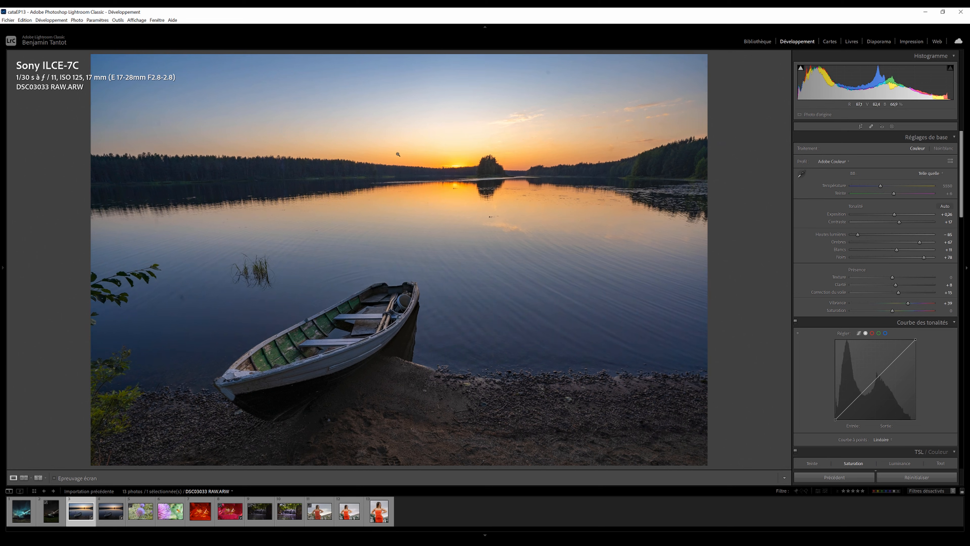
Step: Set the raw lake photo's vibrance to +19 and the blue primary hue to -21 in the calibration settings
mouse_move(903, 303)
mouse_down()
mouse_move(892, 303)
mouse_move(901, 305)
mouse_up()
scroll(922, 368, down, 15)
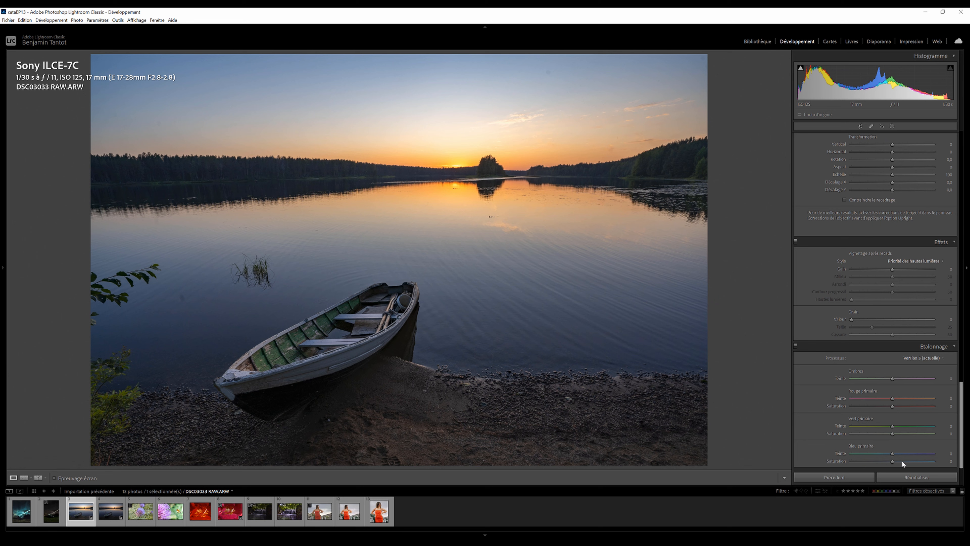
drag(891, 453, 887, 453)
click(886, 454)
drag(893, 453, 886, 454)
Step: Try the blue primary saturation at -96 and at -13, and reset it
mouse_move(850, 456)
mouse_down()
mouse_move(907, 463)
mouse_move(853, 462)
mouse_up()
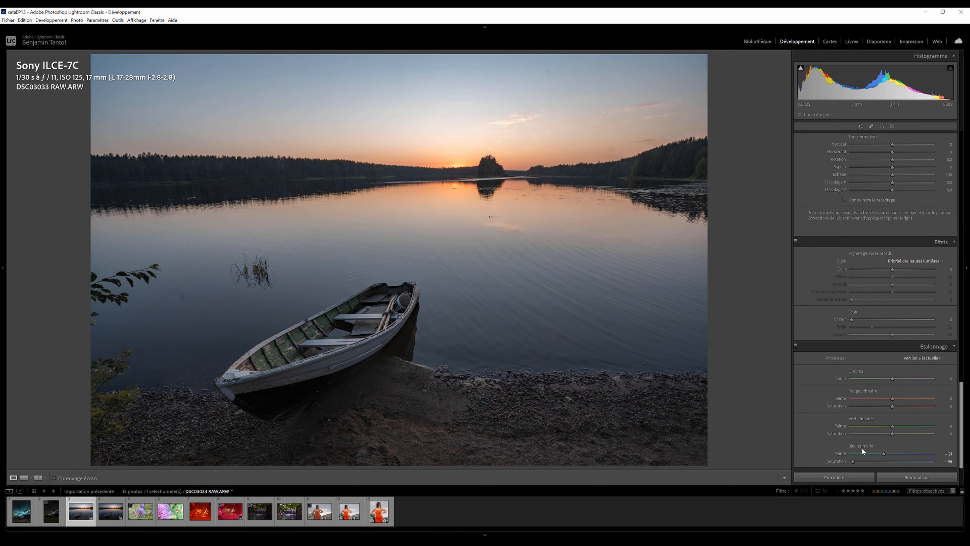
click(910, 461)
drag(931, 466, 933, 466)
click(889, 461)
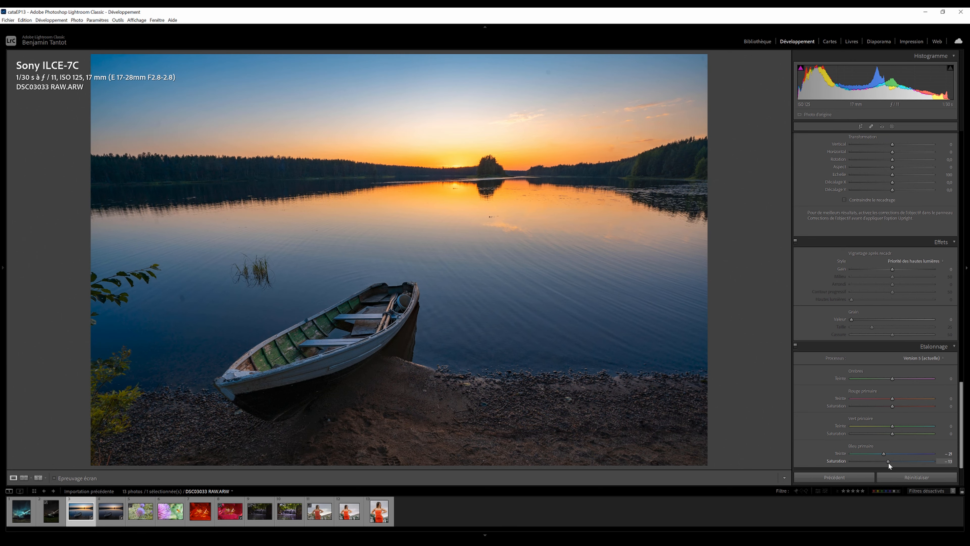
double_click(831, 462)
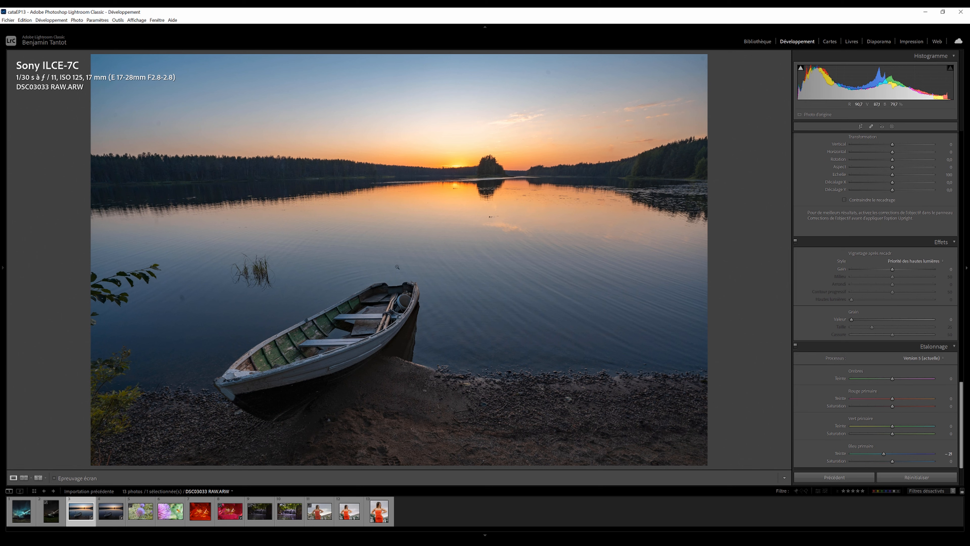
Step: Compare the developed raw lake photo with the edited JPG and with its own unedited state
scroll(889, 387, up, 15)
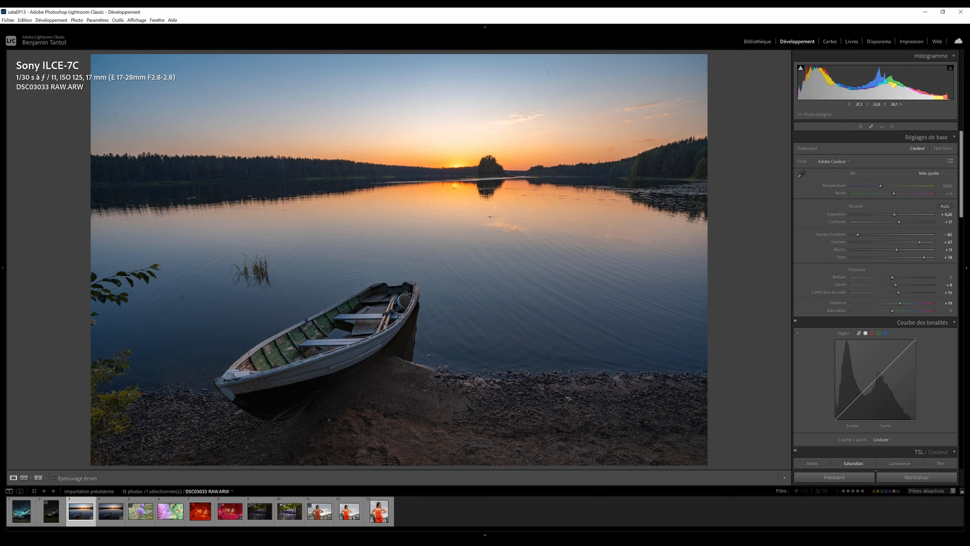
key(Right)
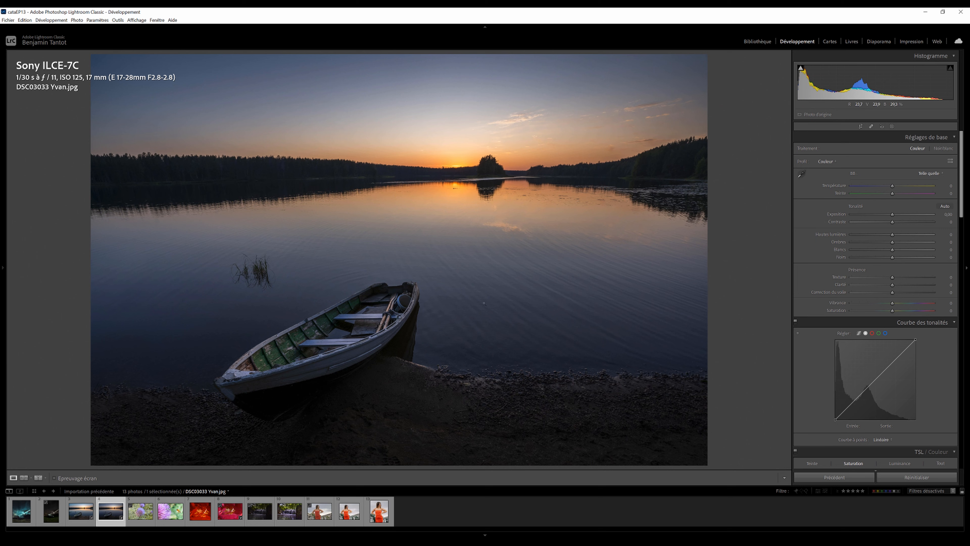
key(Left)
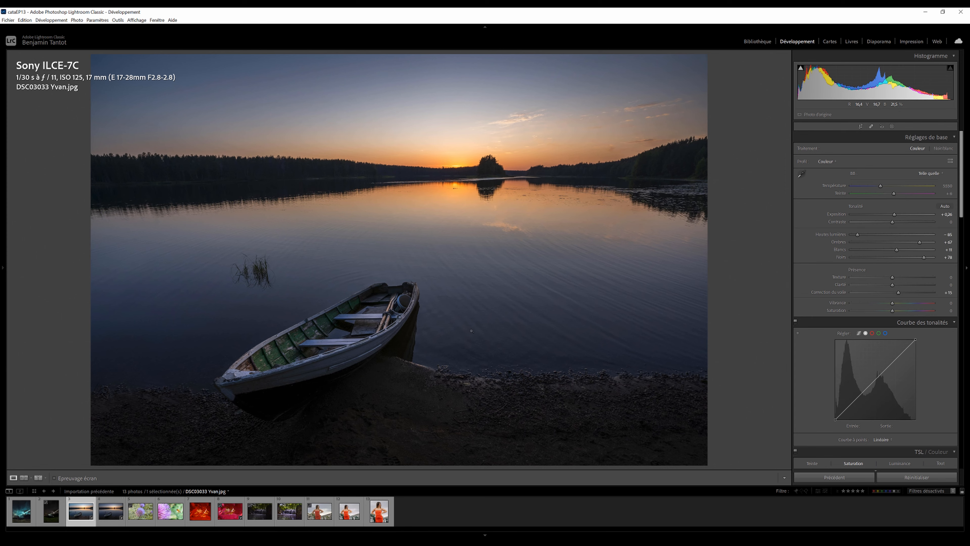
key(backslash)
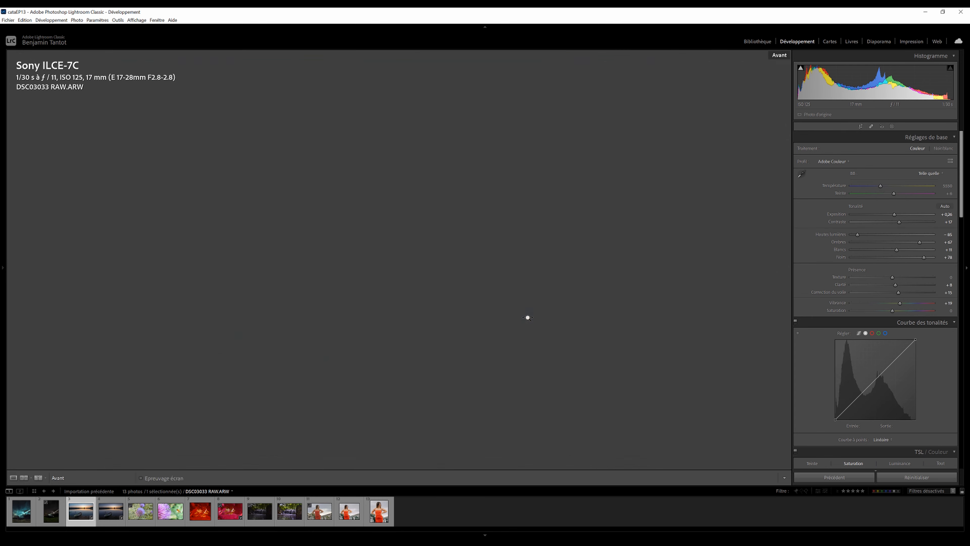
key(backslash)
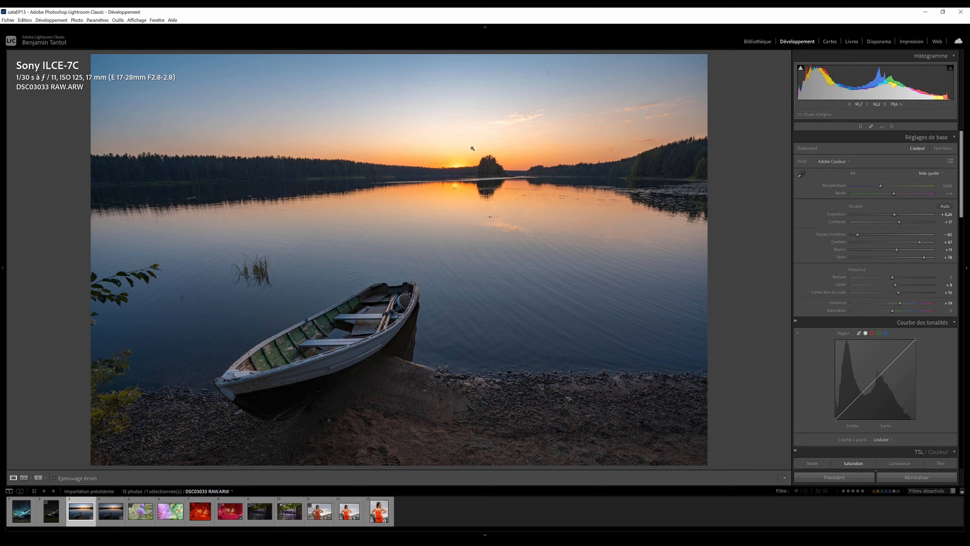
key(Right)
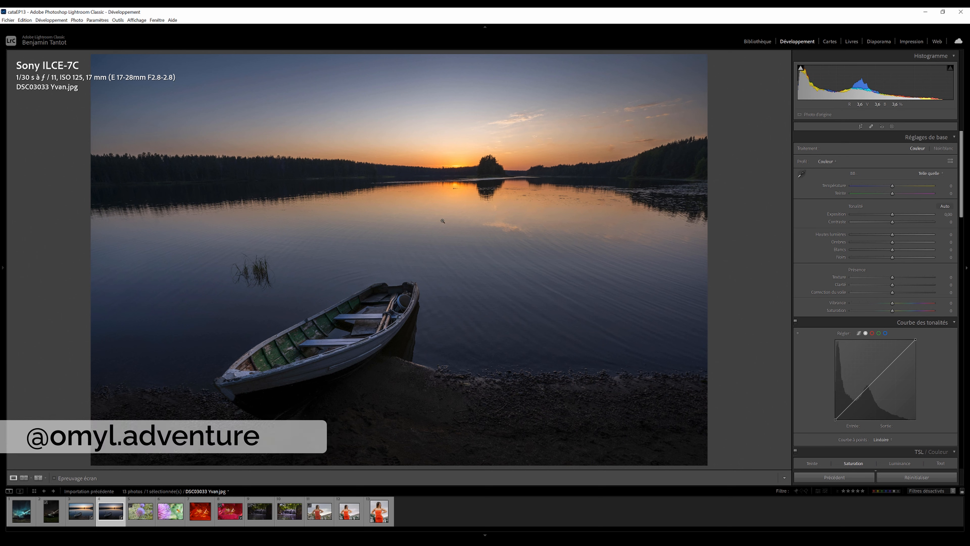
Step: Examine the bee beside the thistle flower up close in _DSC0043 RAW.NEF
click(372, 542)
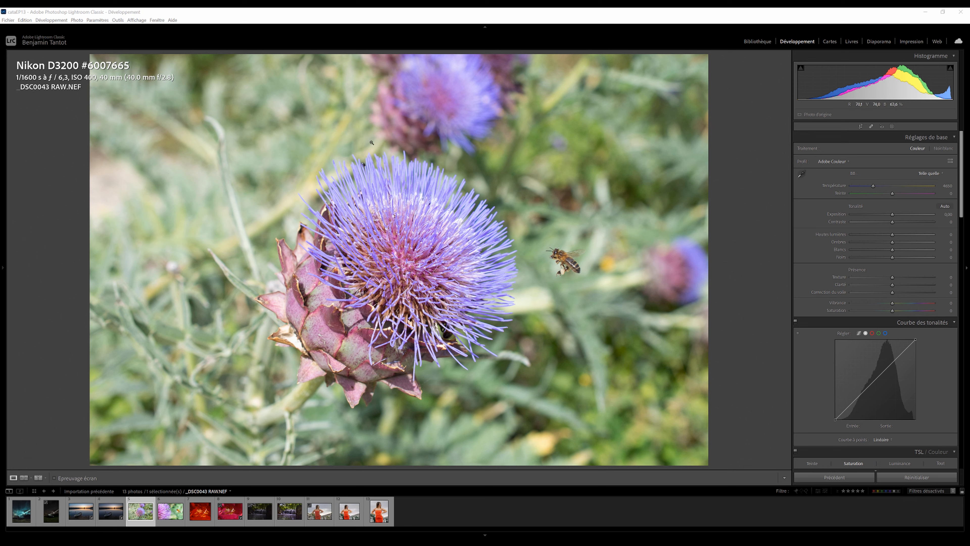
click(566, 260)
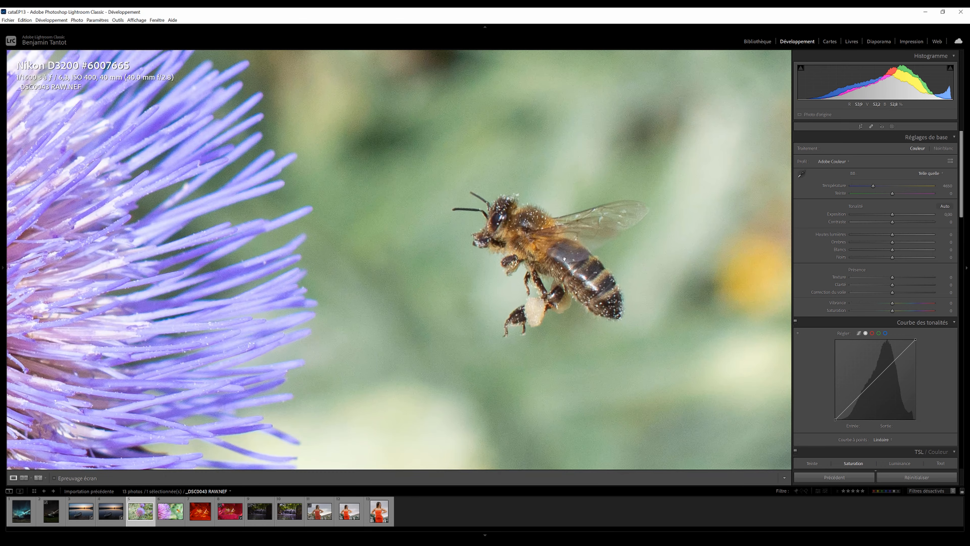
drag(581, 264, 375, 178)
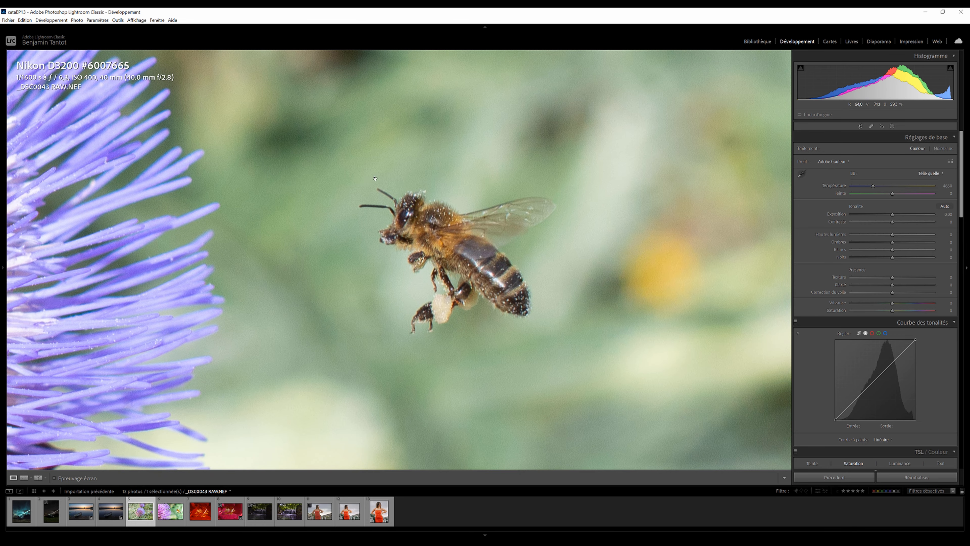
click(447, 255)
click(544, 265)
drag(666, 246, 481, 285)
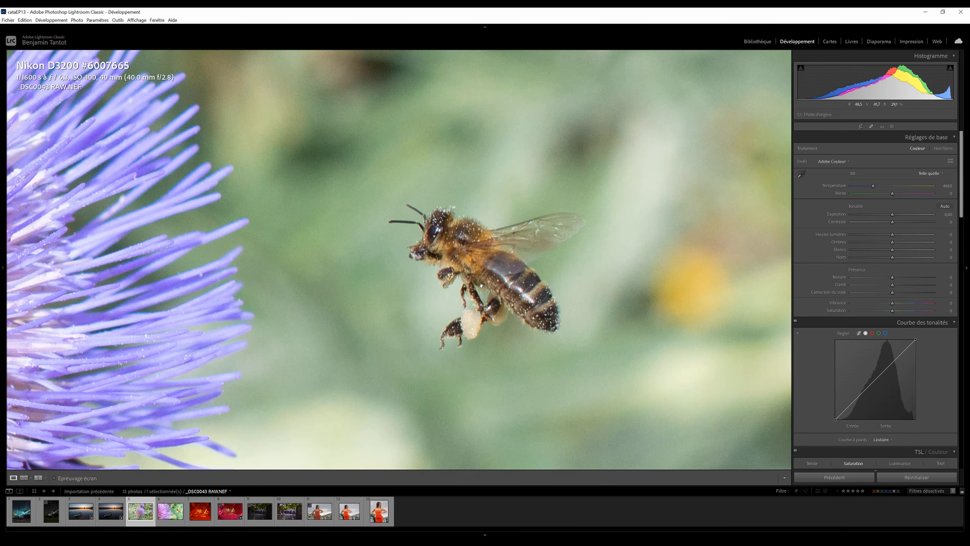
click(483, 281)
click(562, 263)
drag(591, 249, 499, 260)
click(499, 260)
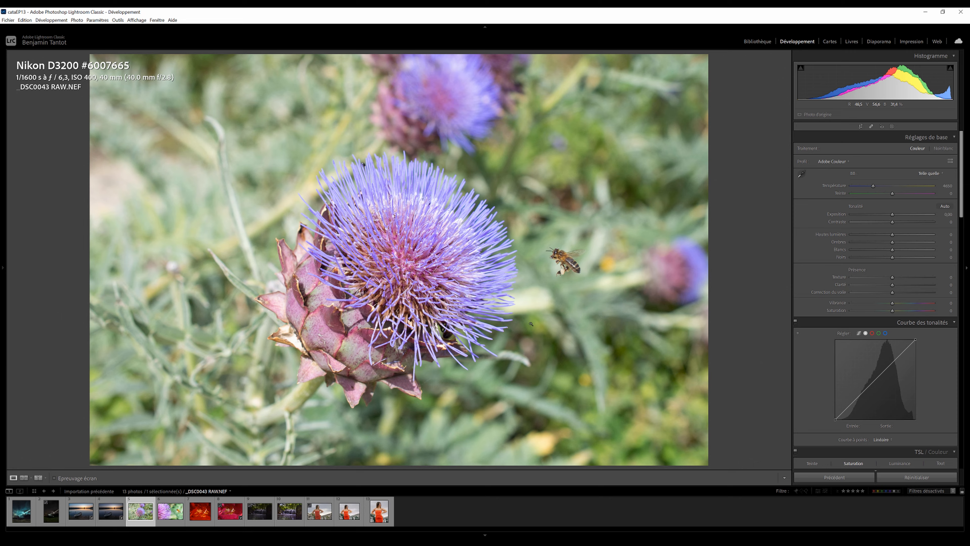
click(573, 275)
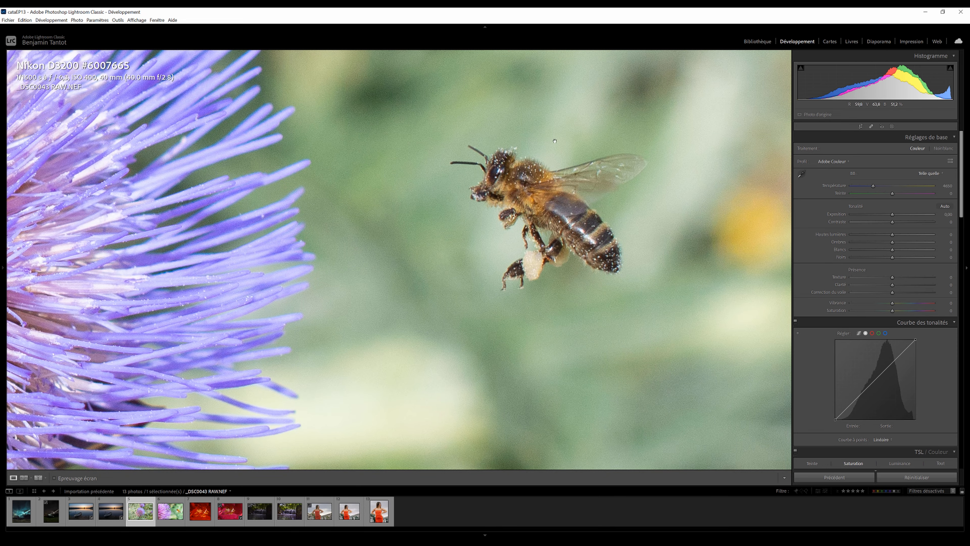
click(465, 202)
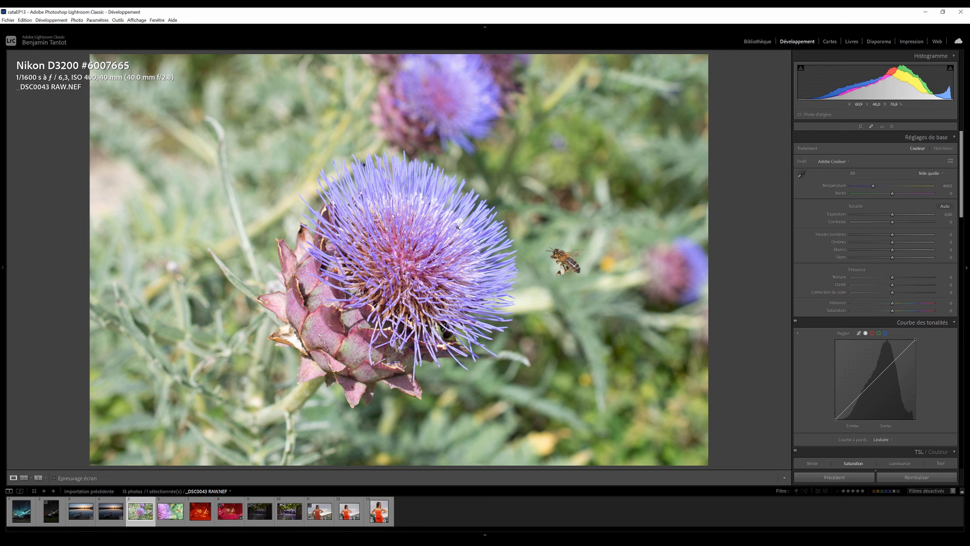
Step: Try cropping the raw thistle photo tighter around the flower and the bee, keeping the original aspect ratio
key(r)
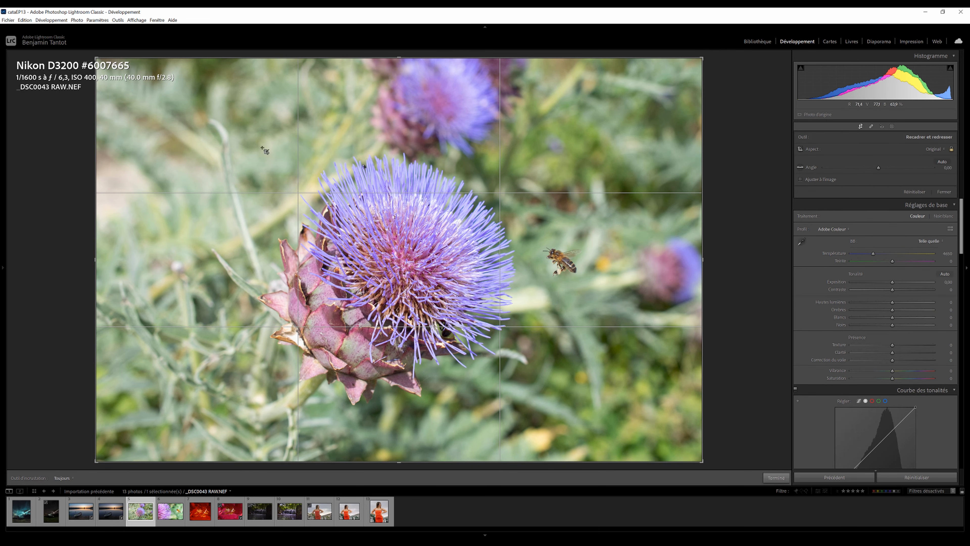
drag(95, 55, 248, 158)
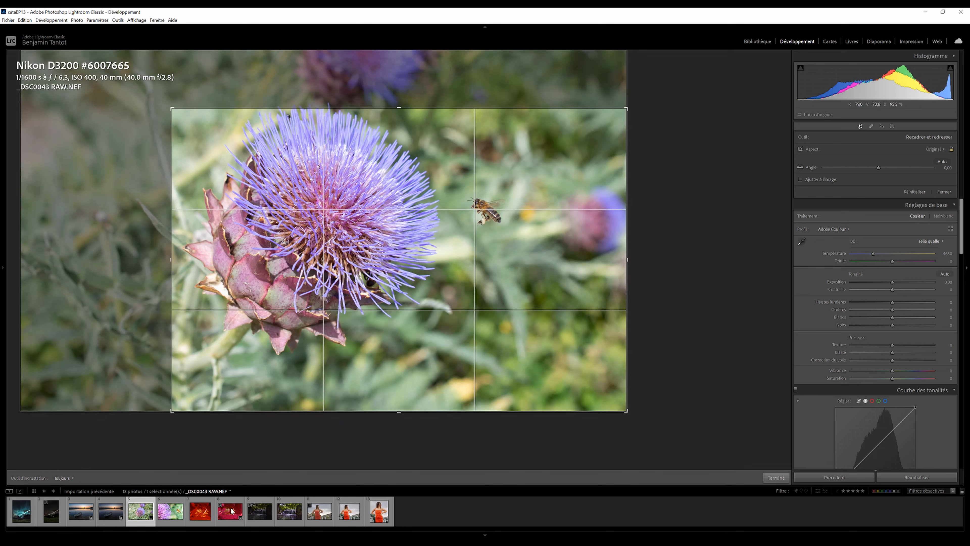
drag(512, 223, 512, 249)
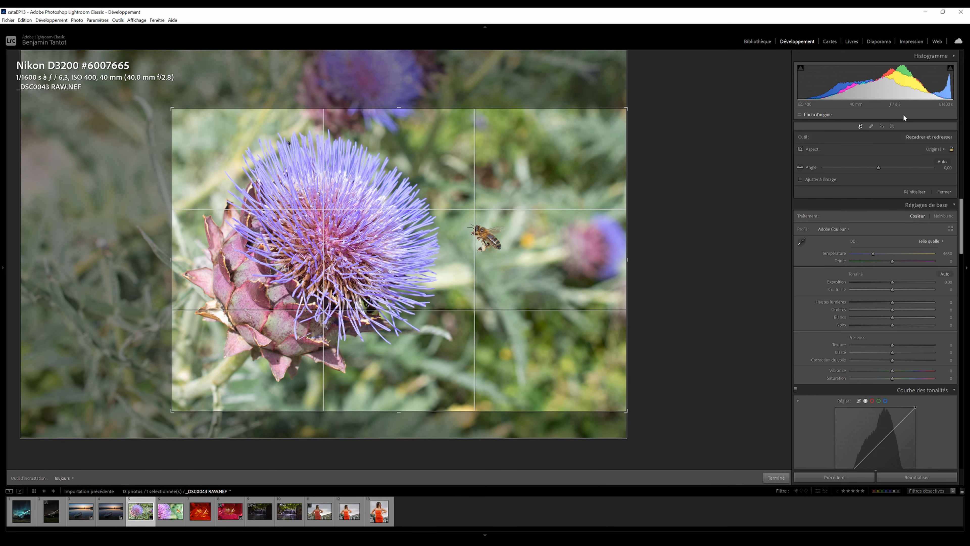
click(944, 192)
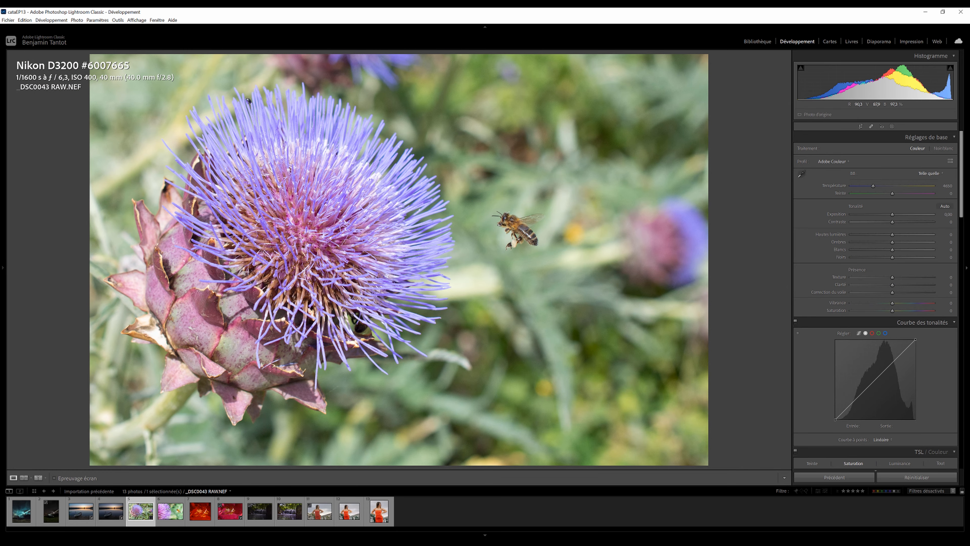
click(860, 126)
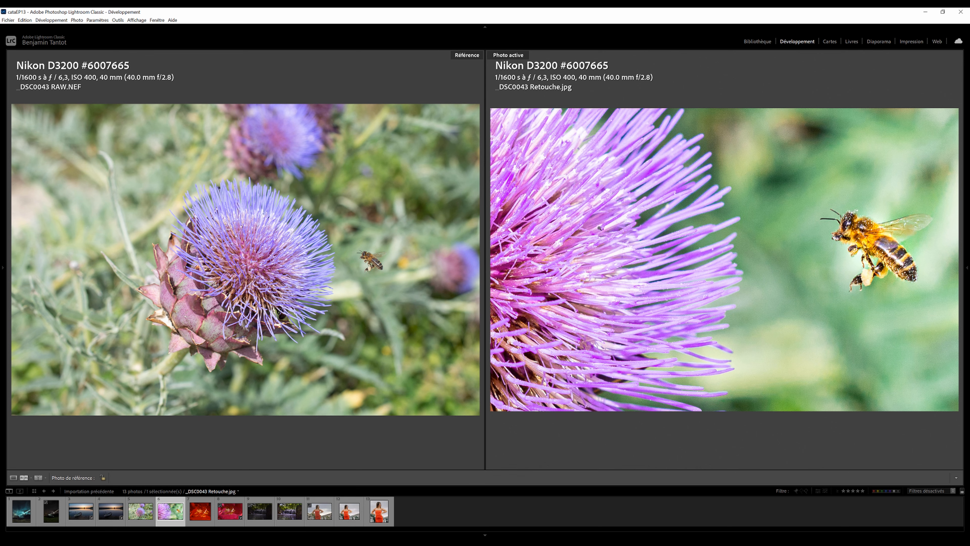
Step: Compare the bee and flower detail up close in _DSC0043 Retouche.jpg and the reference raw photo
drag(870, 237, 719, 220)
drag(672, 195, 748, 217)
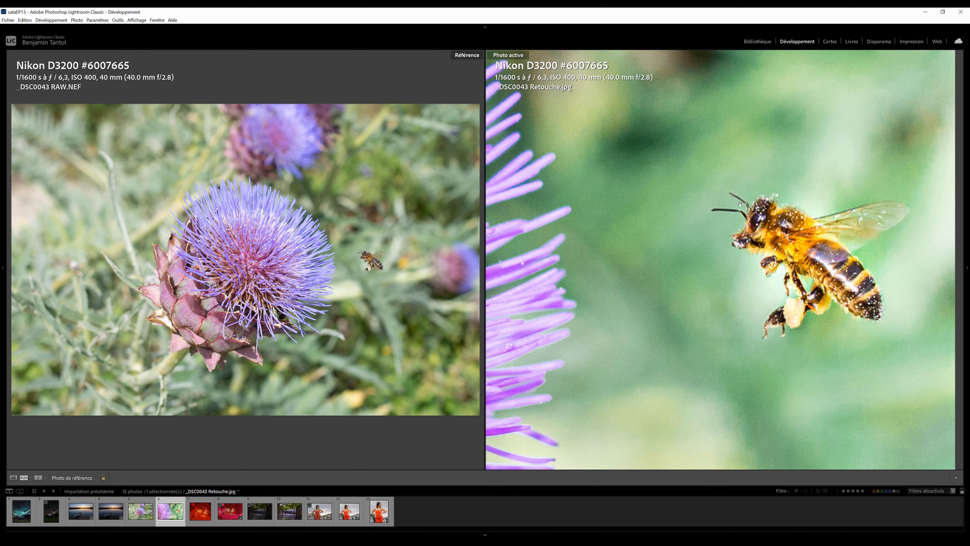
click(805, 231)
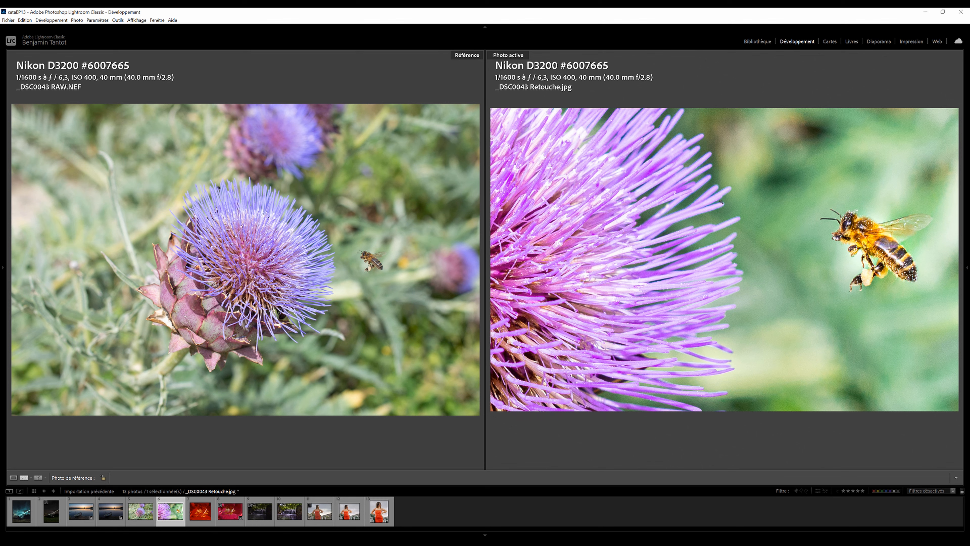
click(336, 264)
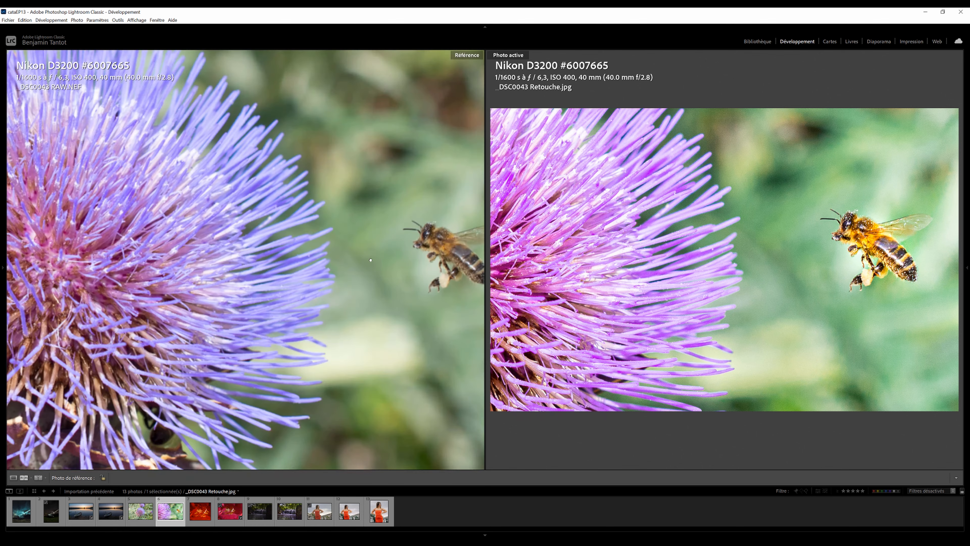
drag(369, 262, 218, 272)
click(836, 246)
click(835, 246)
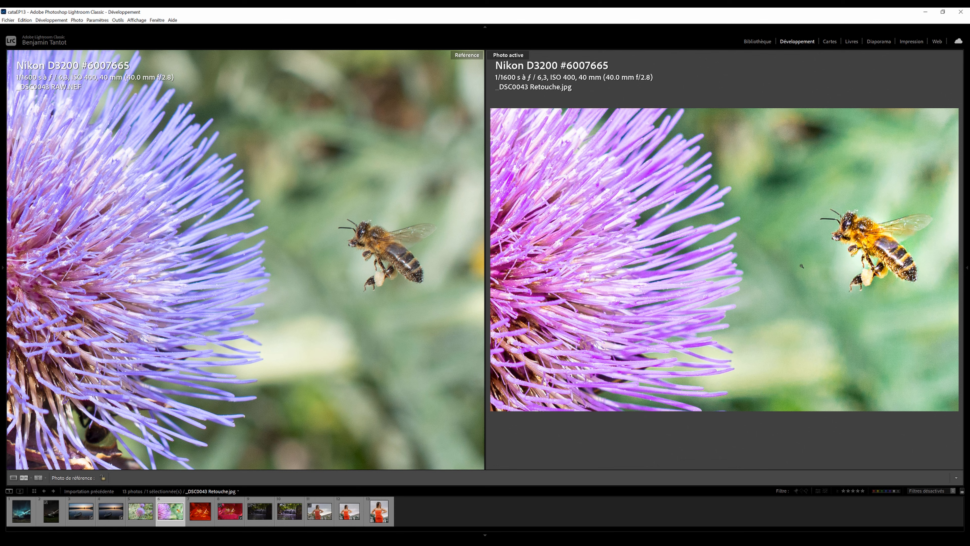
click(339, 236)
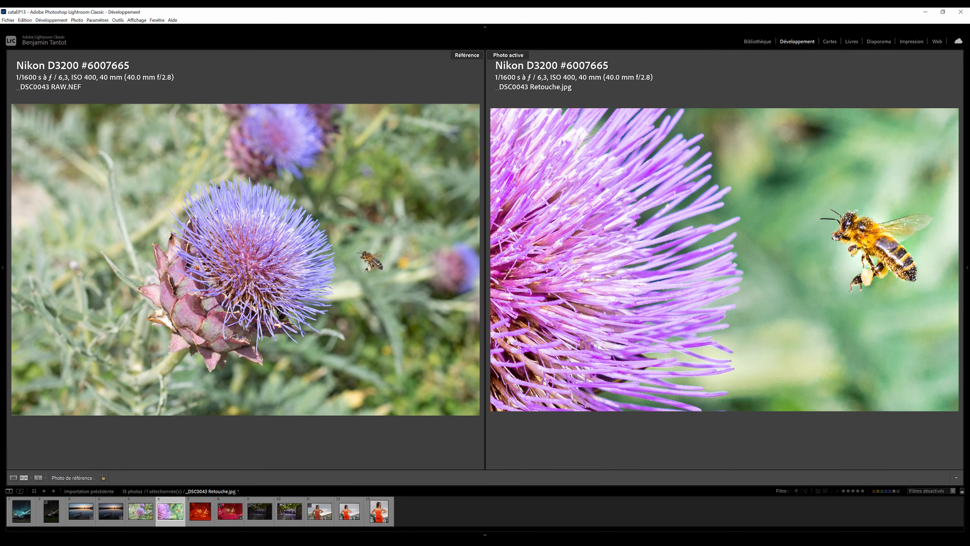
click(903, 260)
click(904, 260)
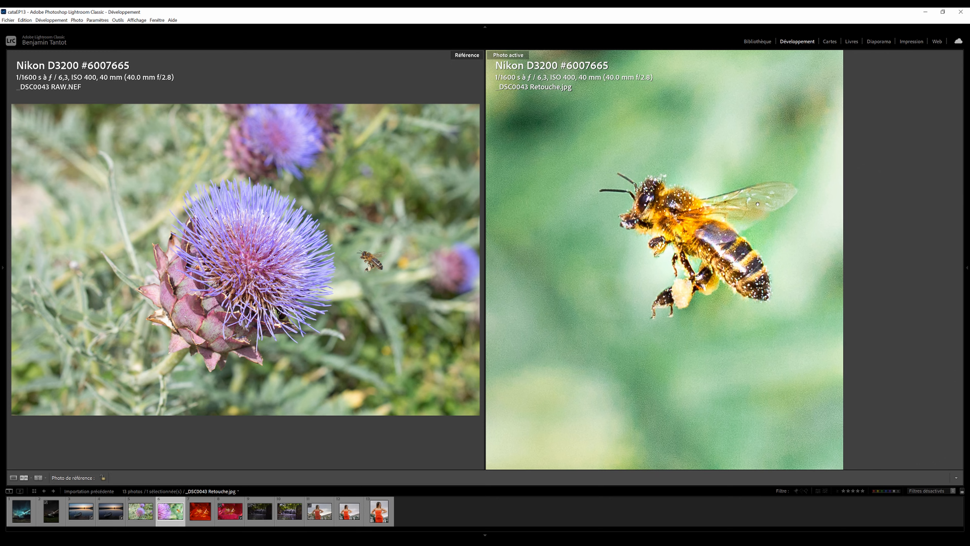
click(757, 203)
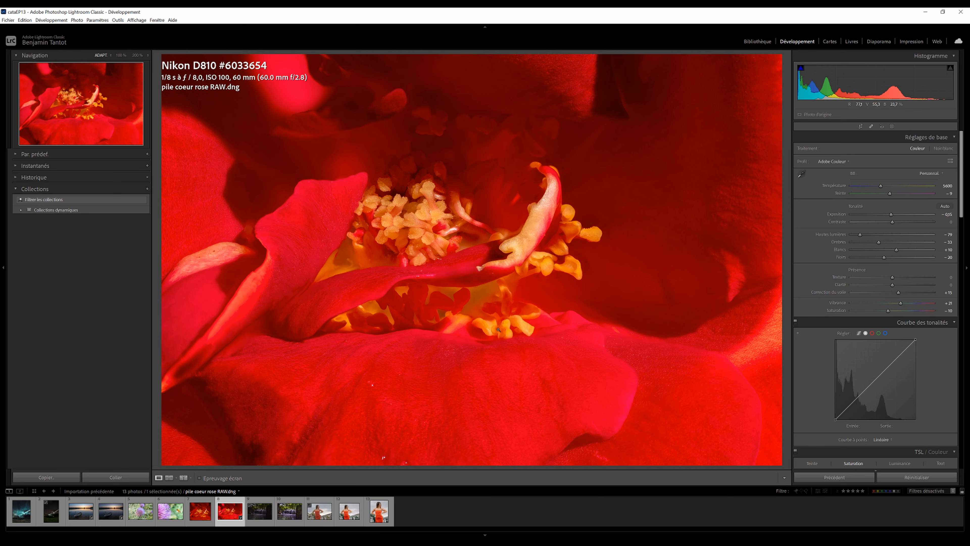
Step: Set up an enlarged side-by-side comparison with coeur rose macro 23 aout 2021.jpg as reference and pile coeur rose RAW.dng as active photo
click(206, 508)
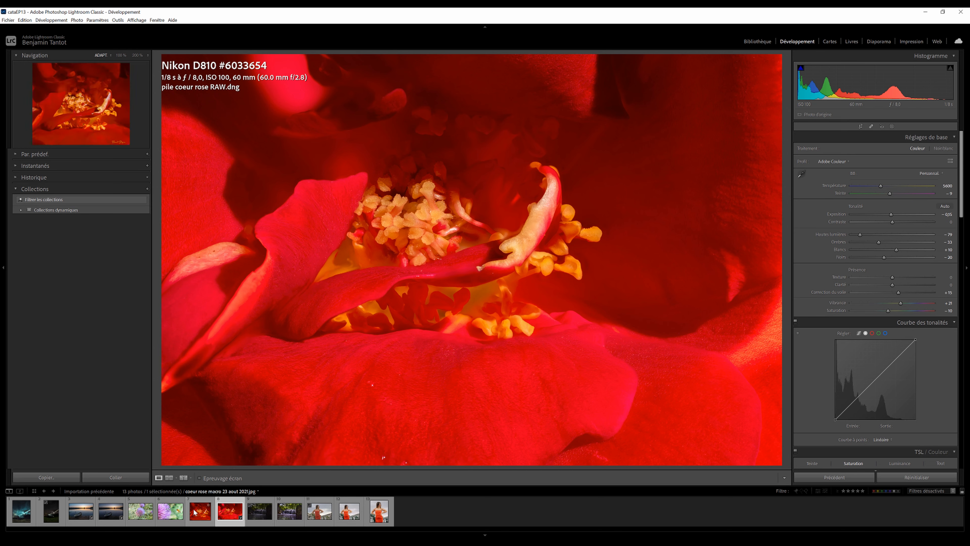
click(170, 476)
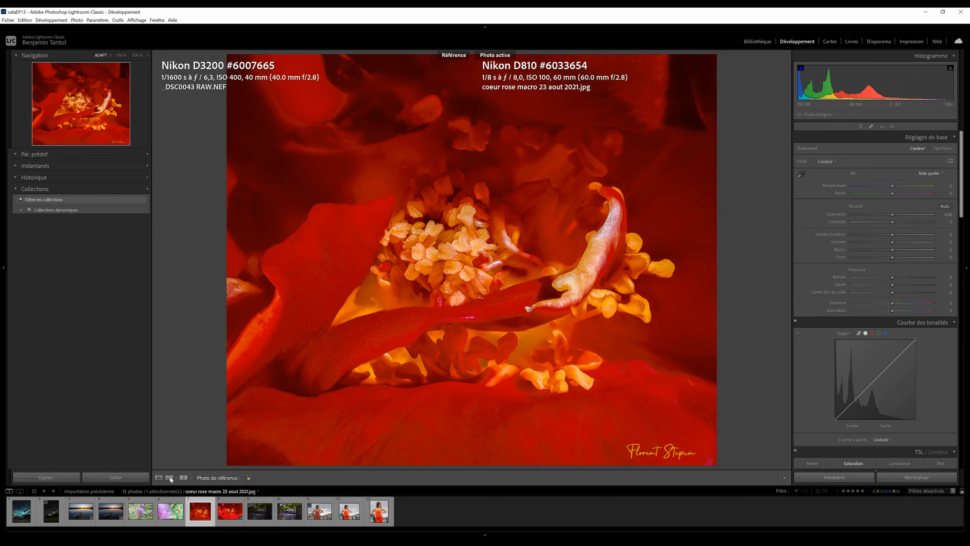
click(2, 233)
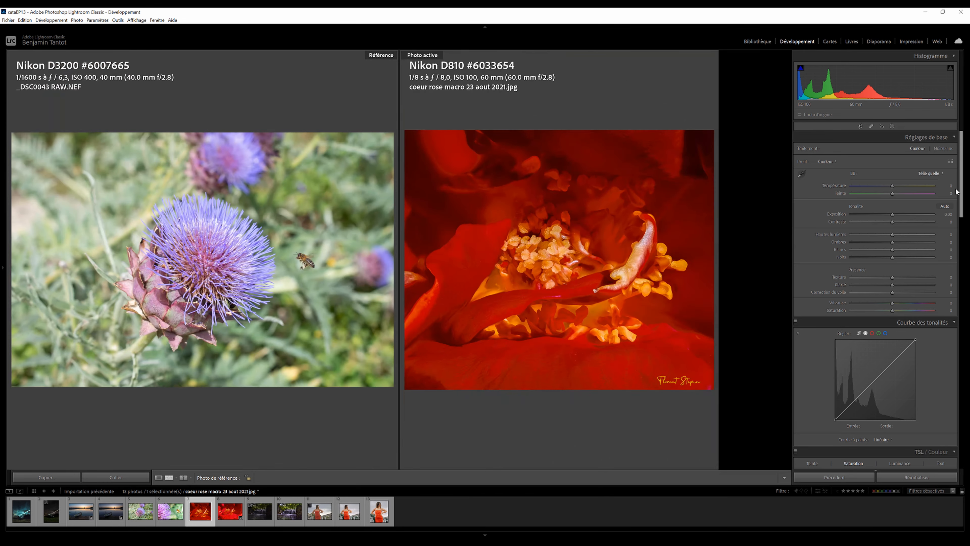
click(966, 216)
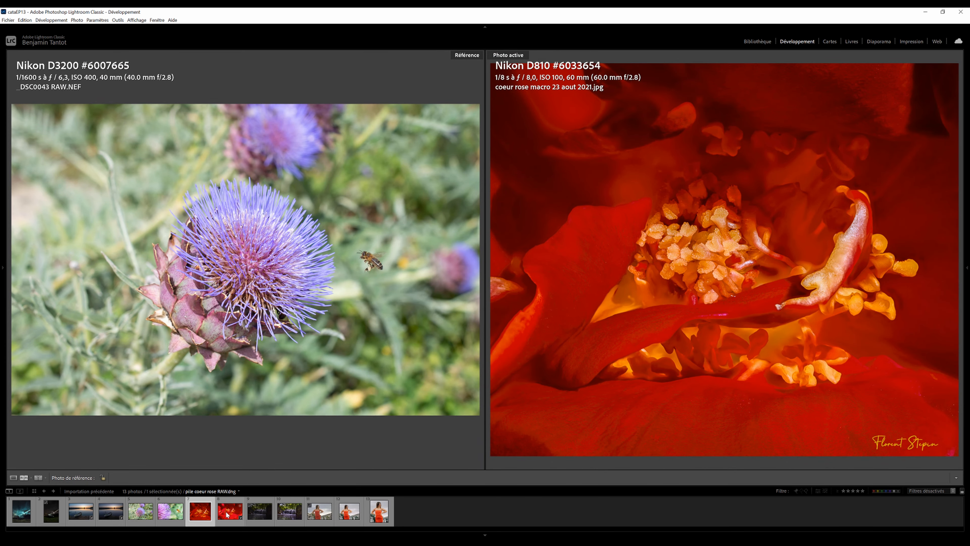
drag(202, 514, 229, 382)
click(229, 512)
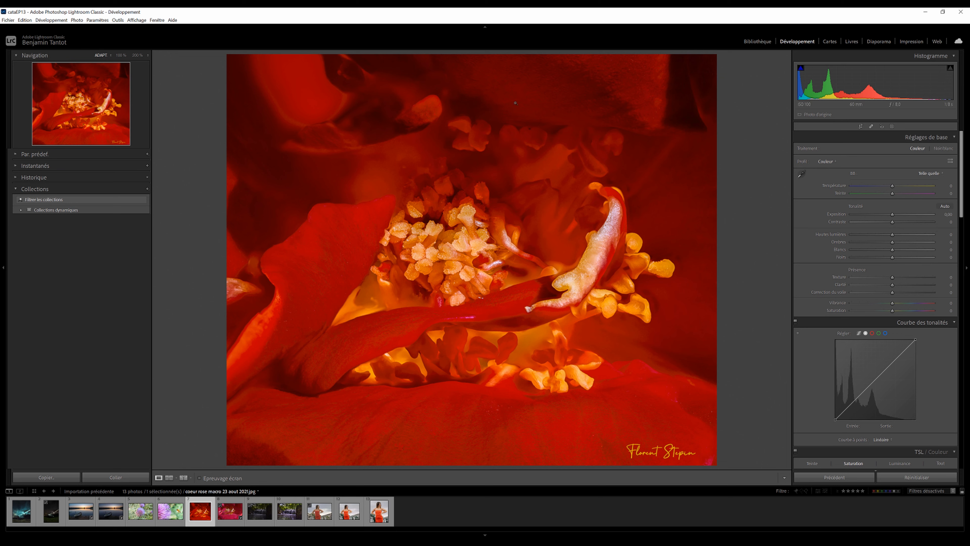
Step: Set the edited rose JPG's contrast to +19, highlights to -29, whites to +34 and clarity to +100
mouse_move(893, 222)
mouse_down()
mouse_move(908, 249)
mouse_move(883, 236)
mouse_up()
drag(893, 285, 934, 287)
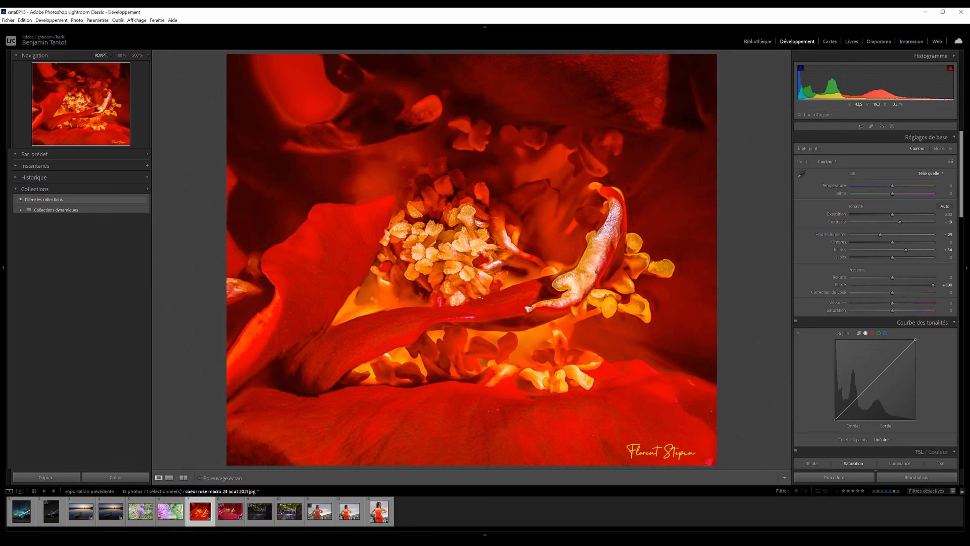
Step: Set the edited rose JPG's clarity to -49, whites to +44 and contrast to +23, and compare it with the original state
click(894, 285)
drag(897, 285, 872, 291)
drag(911, 248, 911, 251)
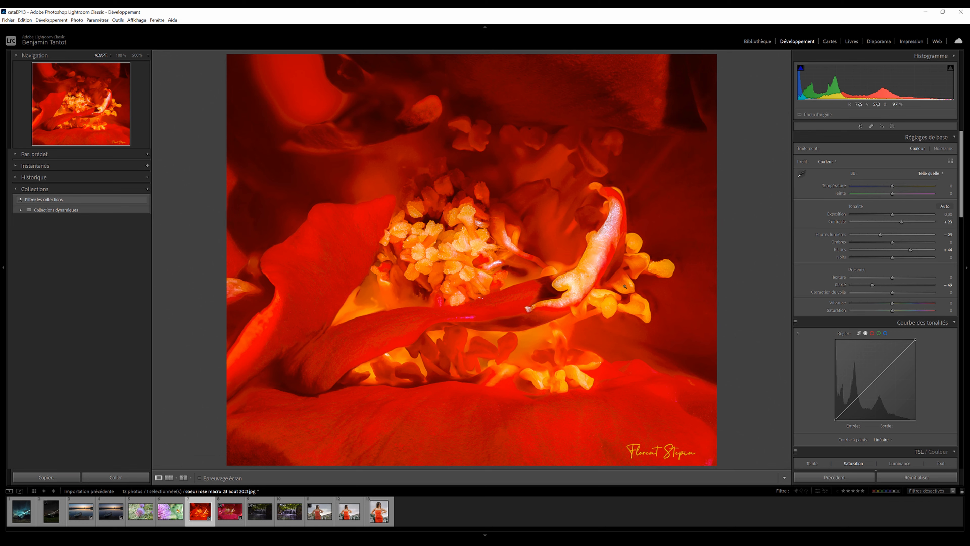
key(backslash)
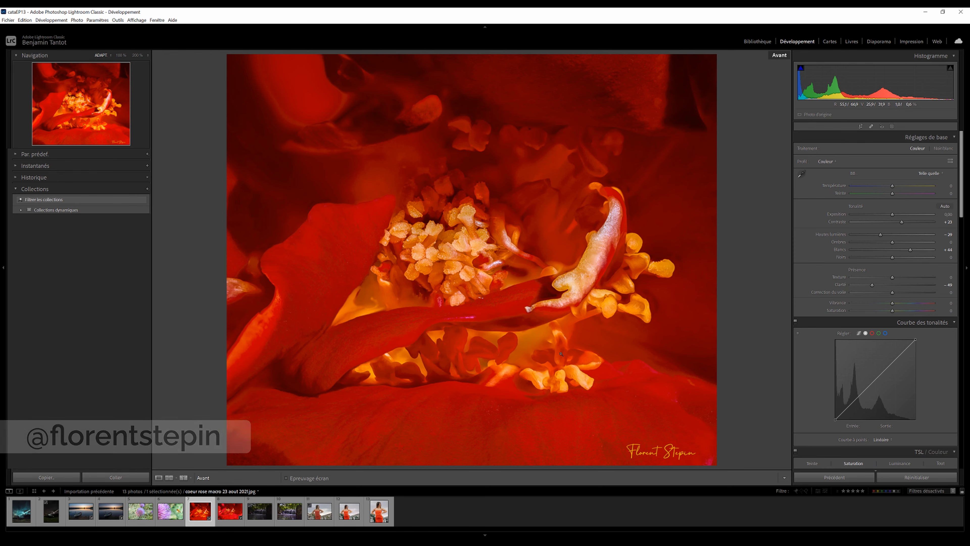
Step: Open Cascade RAW.NEF with its shooting information overlay and inspect the waterfall photo up close
key(Right)
key(Right)
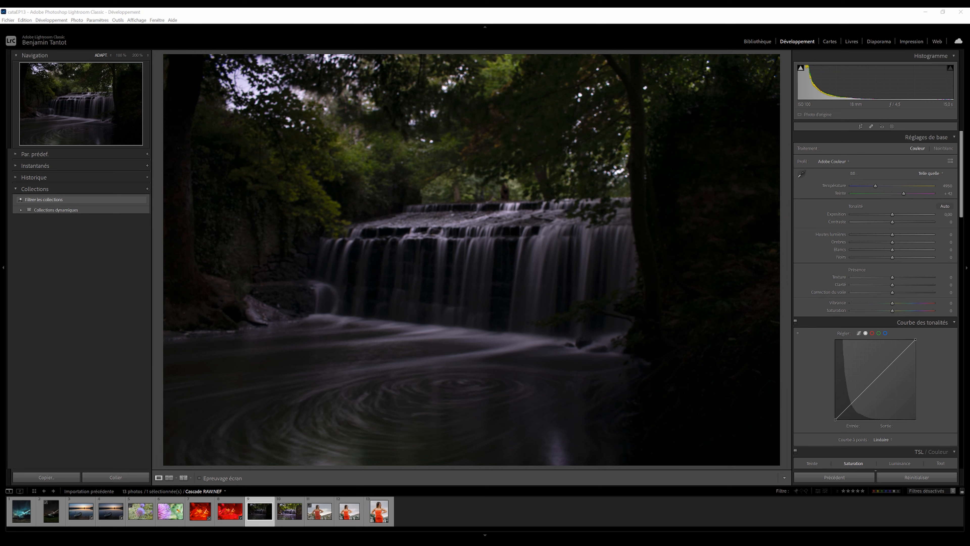
key(i)
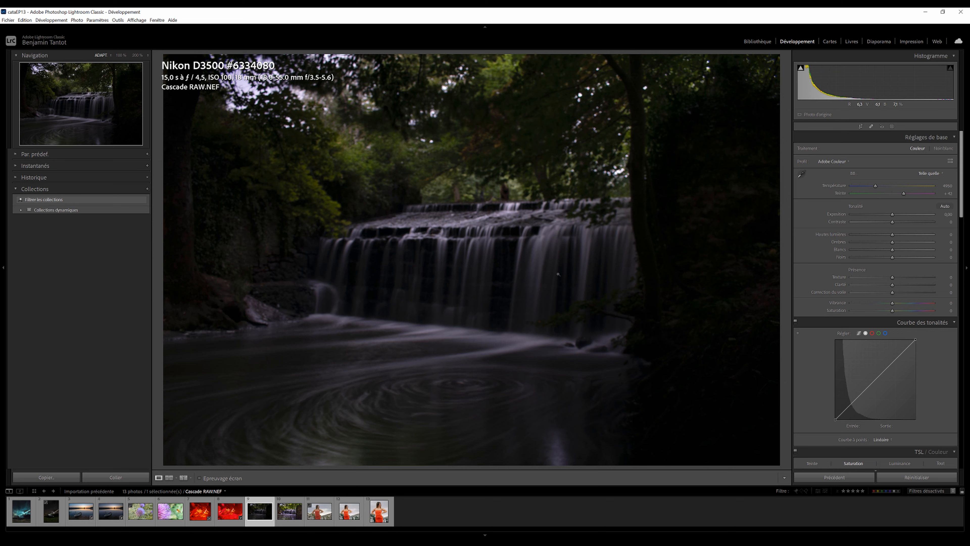
click(455, 234)
drag(448, 273, 260, 377)
drag(662, 265, 256, 289)
click(414, 273)
Step: Try an exposure of +1.94 on Cascade RAW.NEF and check the brightened scene up close
drag(894, 214, 908, 215)
click(457, 241)
drag(244, 234, 646, 217)
click(646, 218)
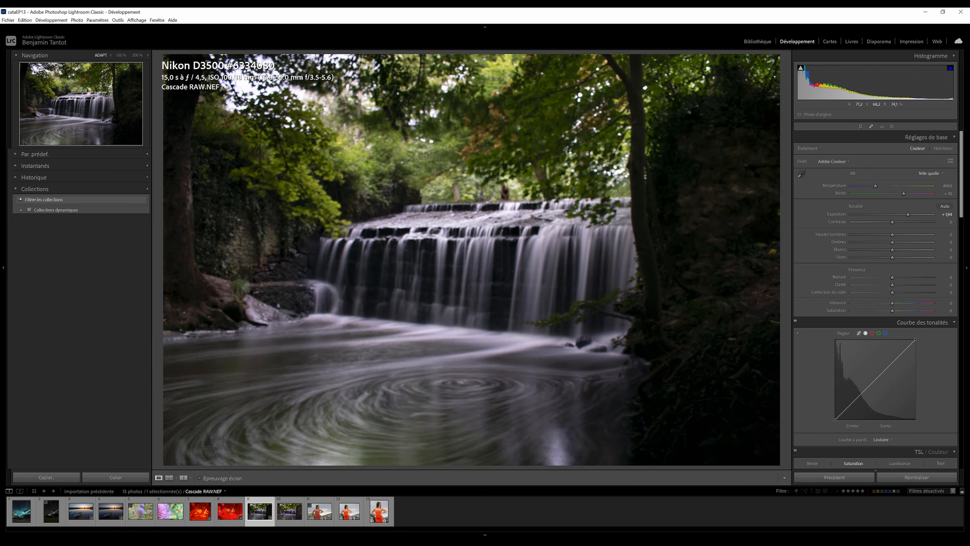
Step: Examine the shadow detail at 200% in the dark bank to the right of the waterfall
click(725, 336)
drag(691, 394, 569, 223)
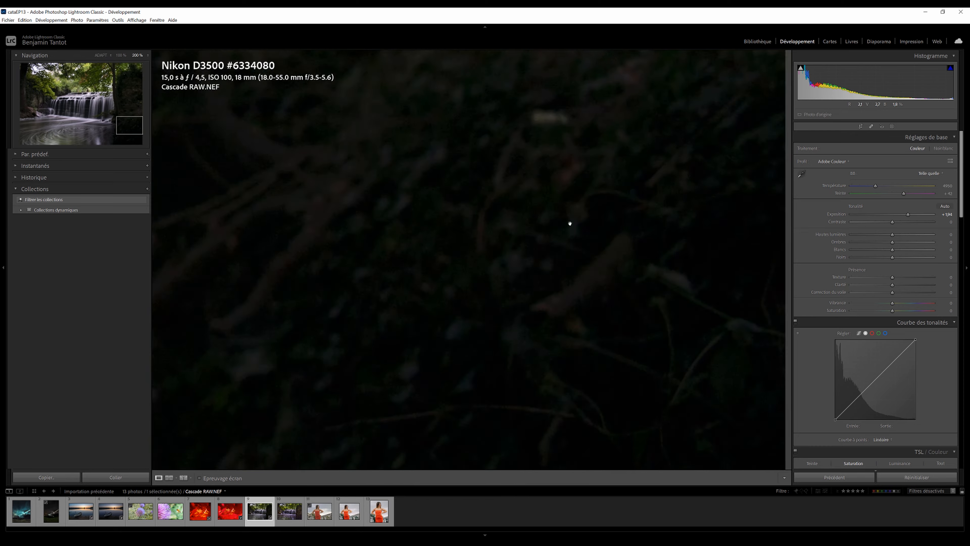
drag(649, 286, 481, 89)
click(539, 221)
drag(254, 164, 592, 267)
drag(748, 382, 503, 181)
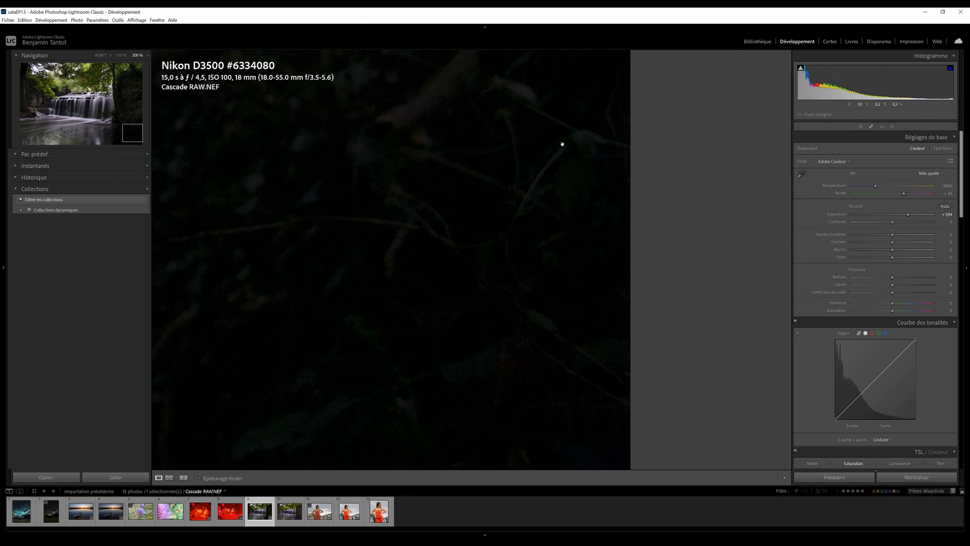
click(529, 206)
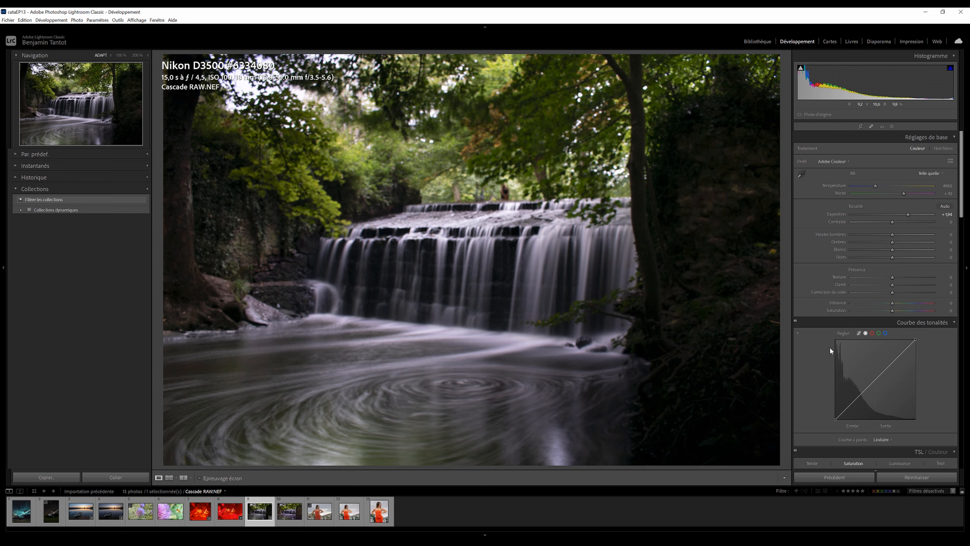
click(726, 386)
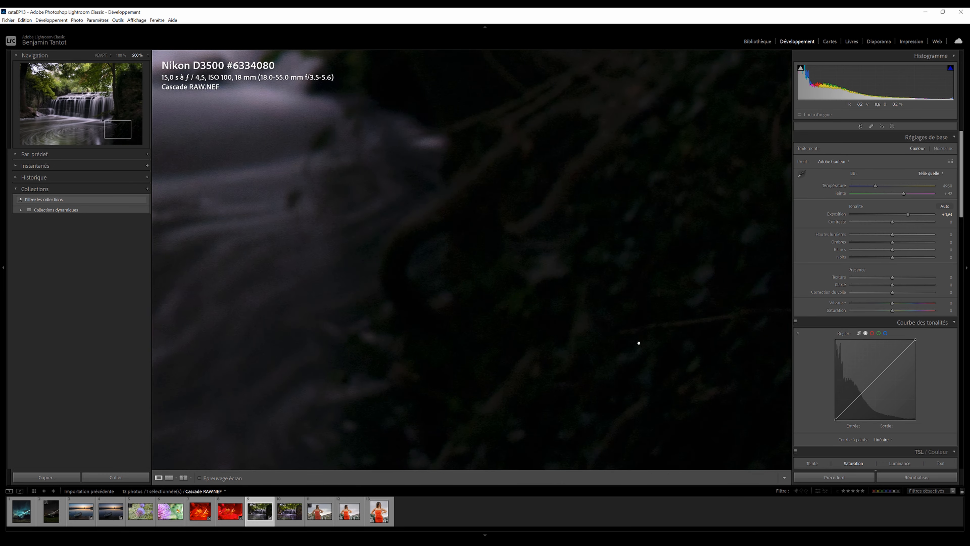
click(638, 343)
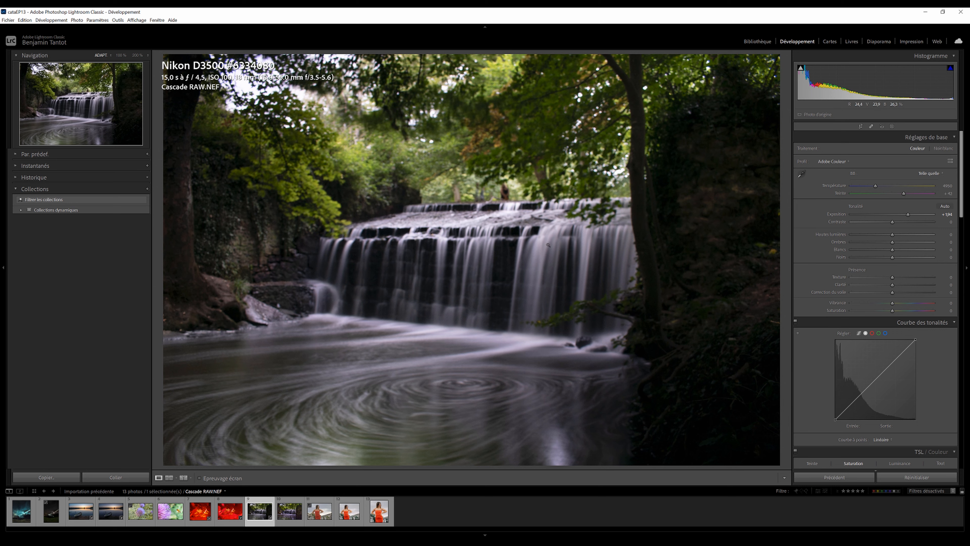
Step: Undo the exposure increase on the raw waterfall photo, then try an exposure of +1.26 and reset it
key(ctrl+z)
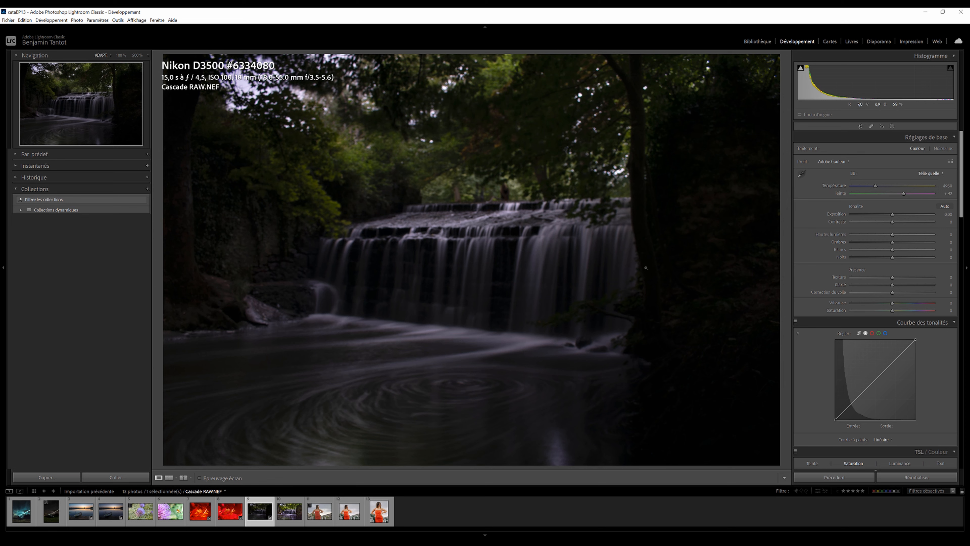
mouse_move(893, 215)
mouse_down()
mouse_move(912, 216)
mouse_move(903, 217)
mouse_up()
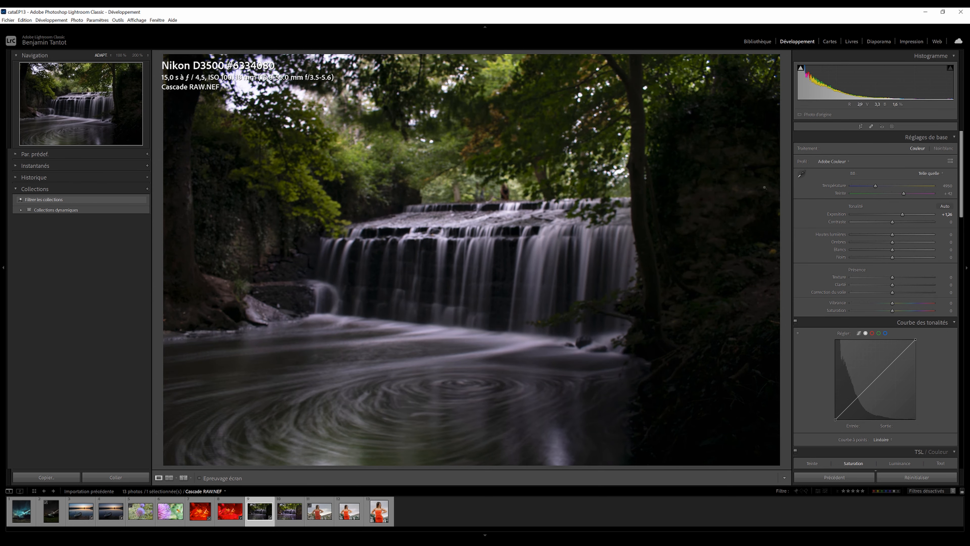
double_click(837, 215)
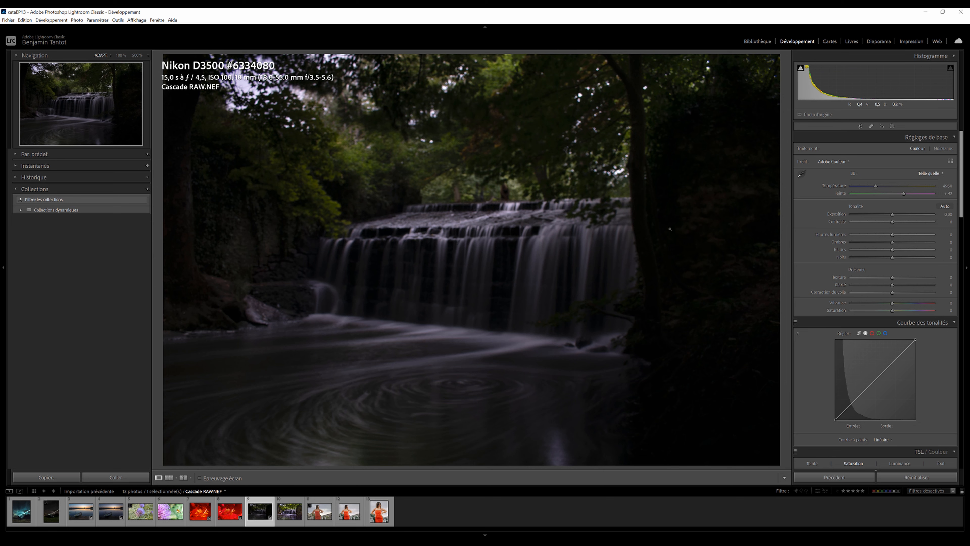
Step: Compare Cascade.jpg side by side with Cascade RAW.NEF as reference, and return to the single view of the JPG
key(Right)
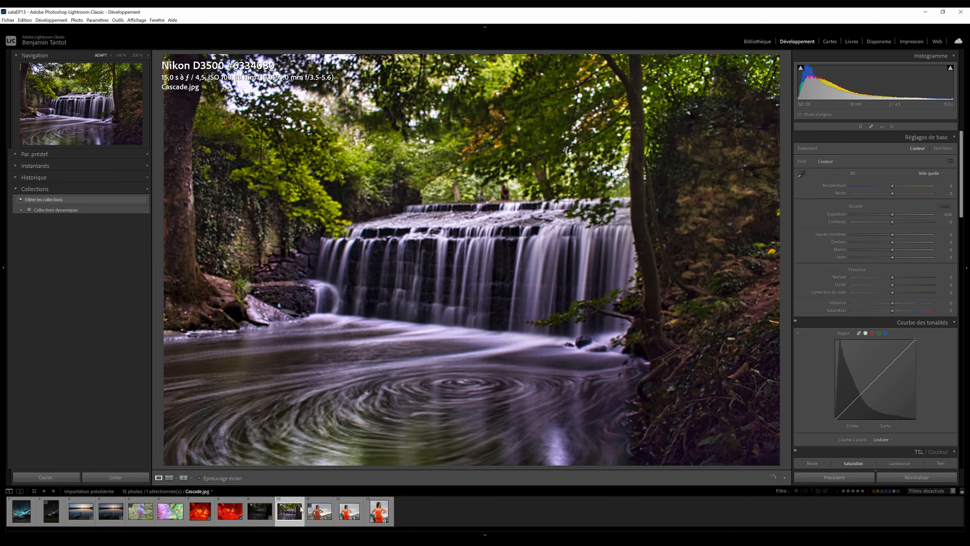
key(shift+r)
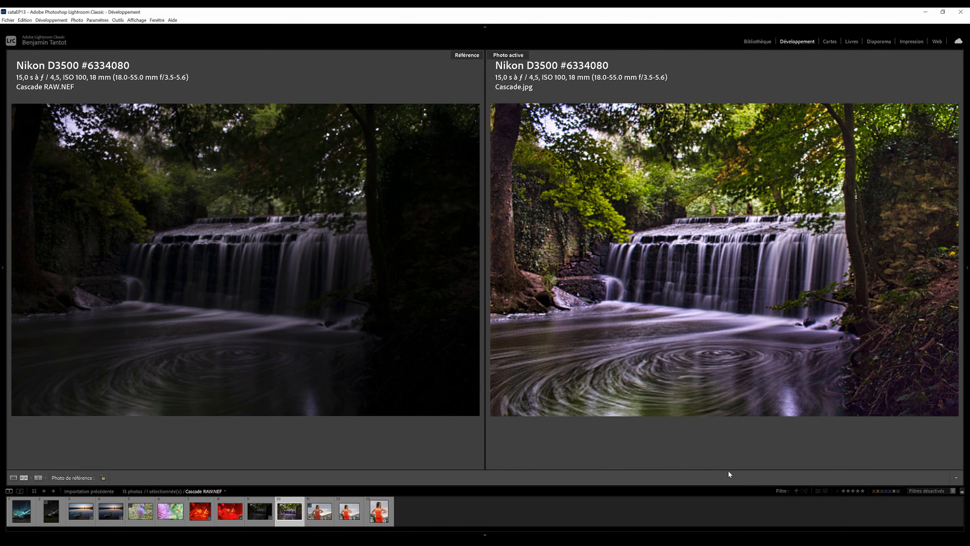
key(d)
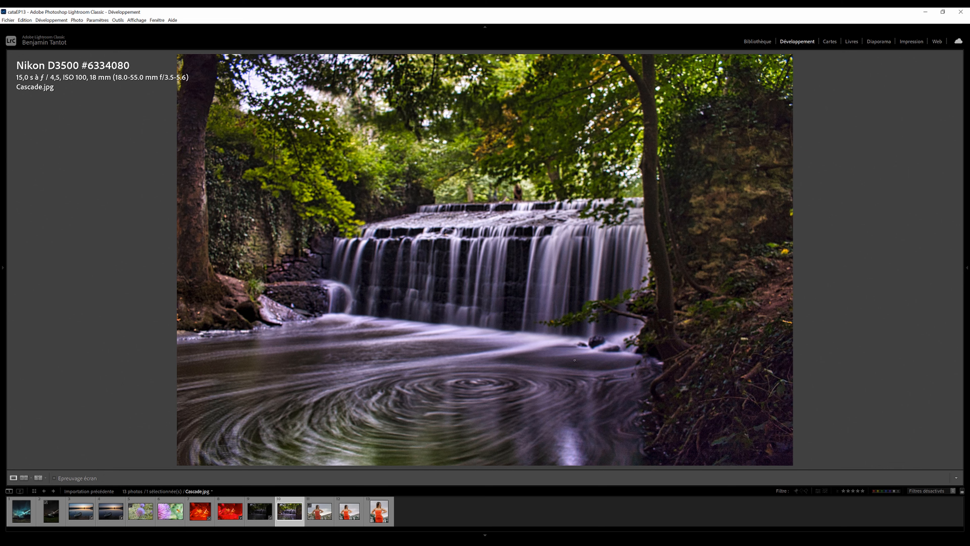
key(Tab)
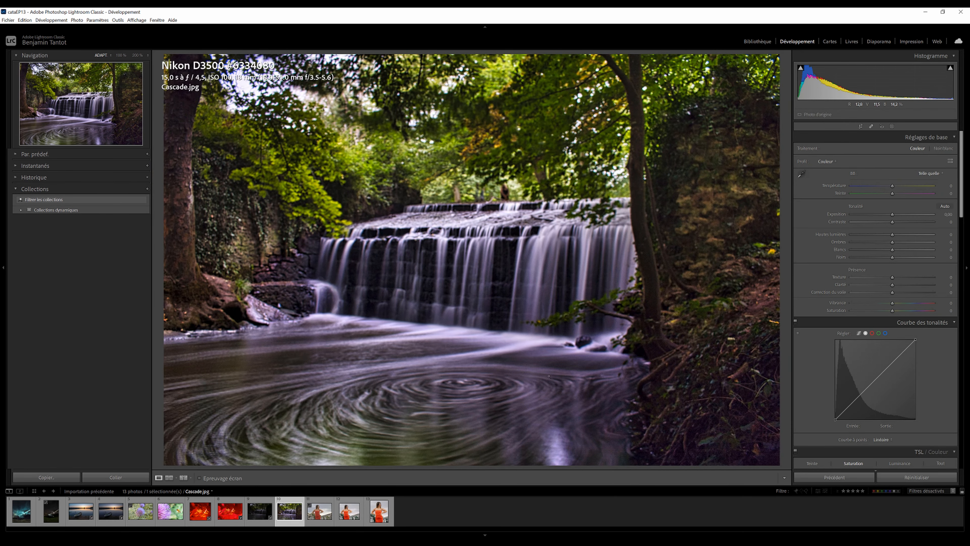
Step: Try a violet saturation of +100 on Cascade.jpg and undo it
scroll(894, 341, down, 10)
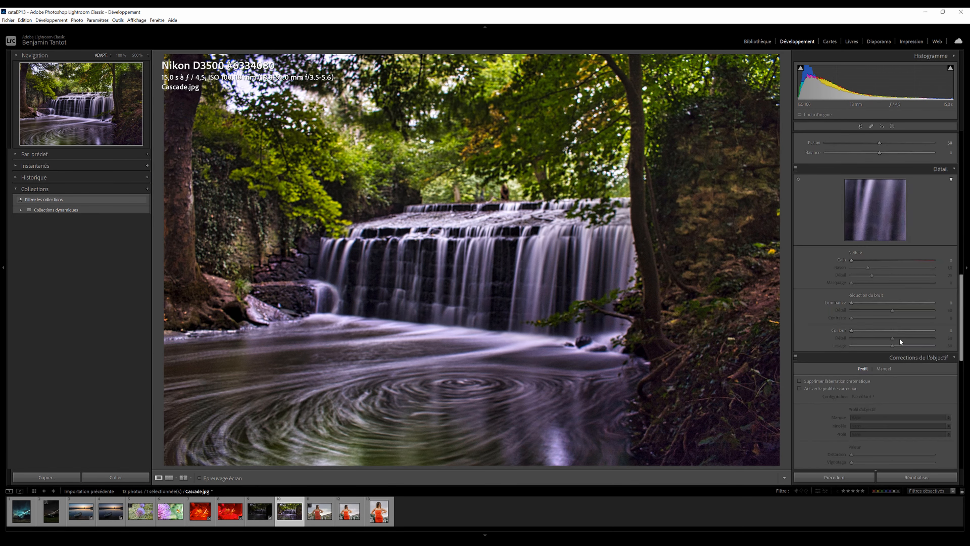
scroll(899, 338, up, 5)
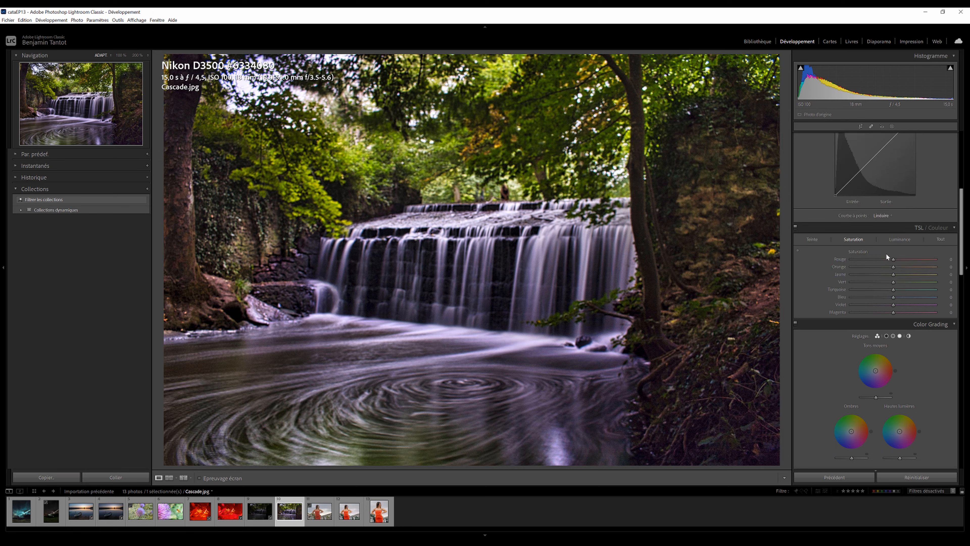
drag(893, 305, 938, 305)
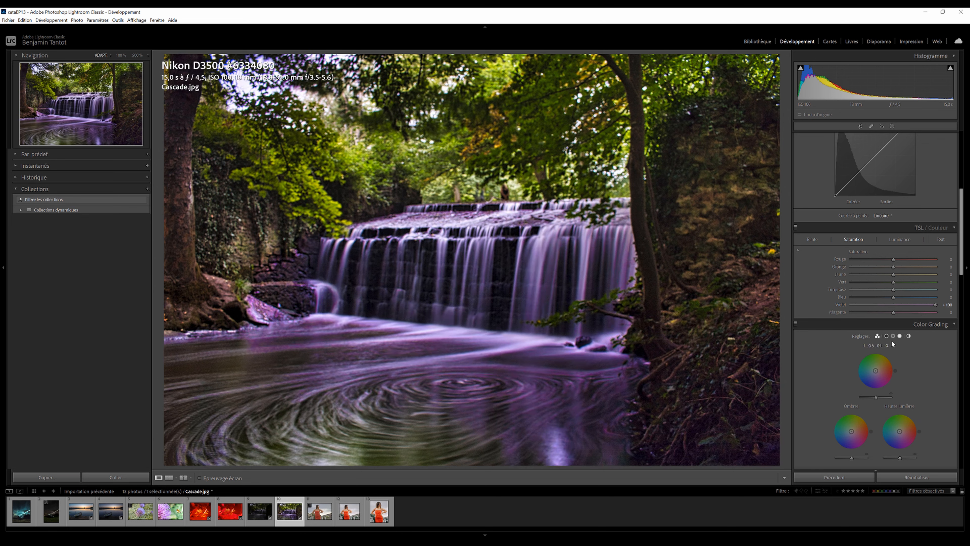
key(ctrl+z)
Step: Set Cascade.jpg's violet saturation to -72 and violet hue to -100 to neutralise the purple cast on the water
drag(893, 304, 840, 306)
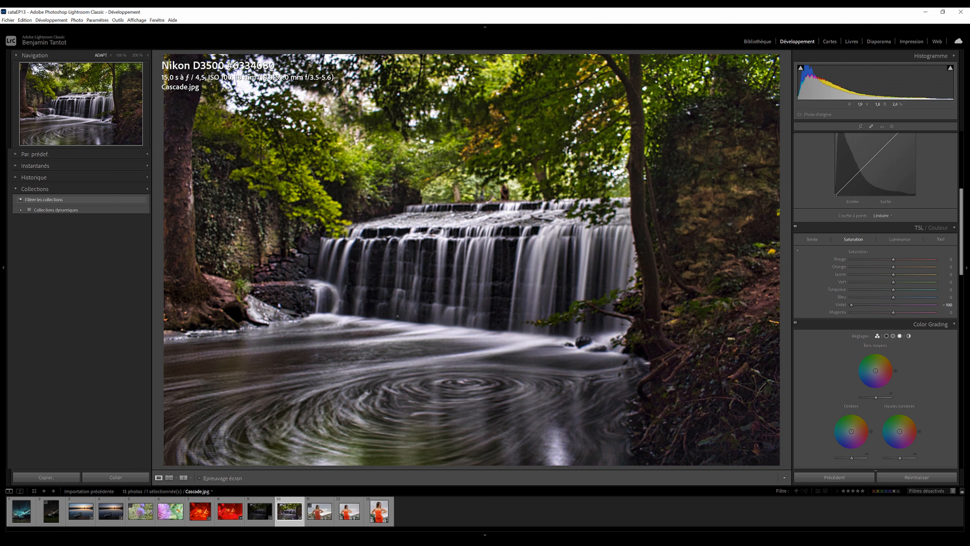
drag(865, 305, 871, 304)
click(806, 238)
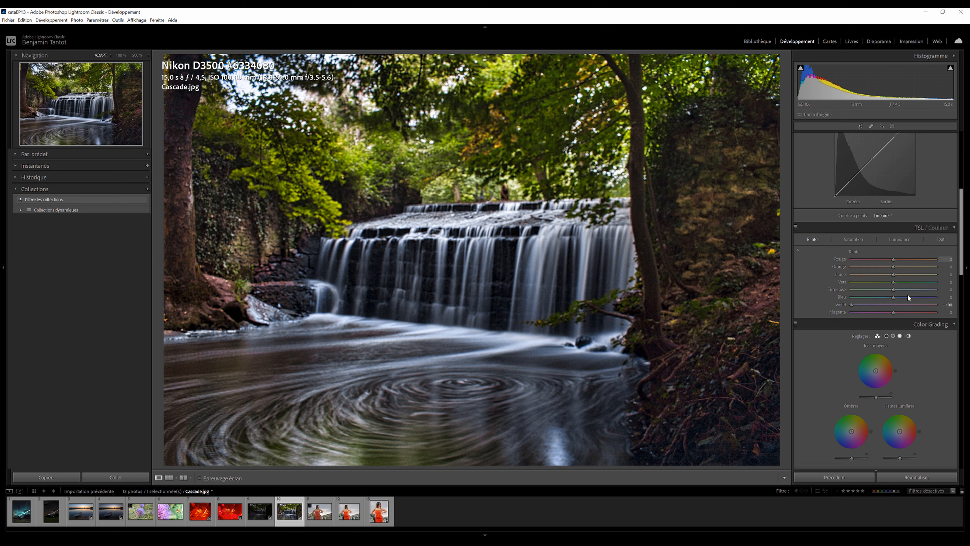
click(852, 238)
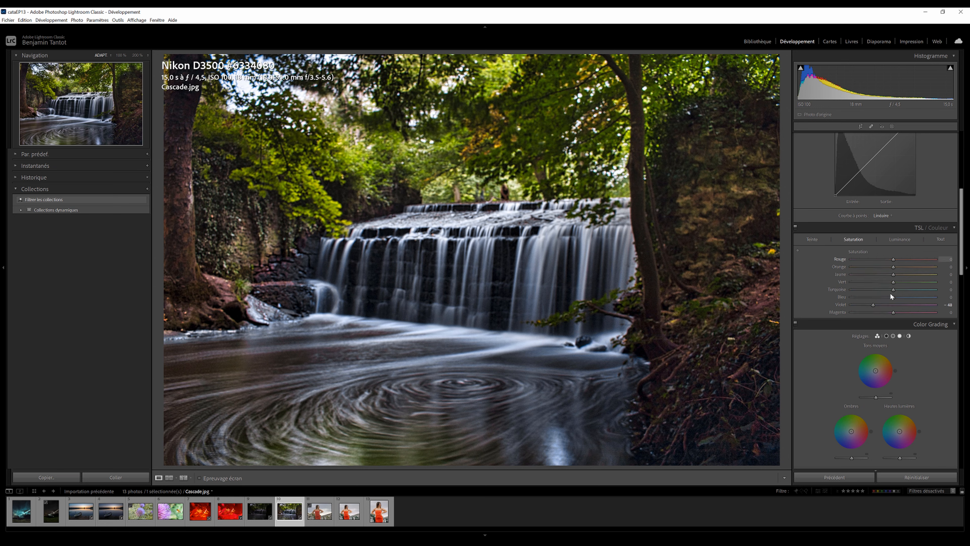
drag(872, 304, 864, 304)
Step: Compare Cascade.jpg before and after the violet correction, and set its texture to +5
key(backslash)
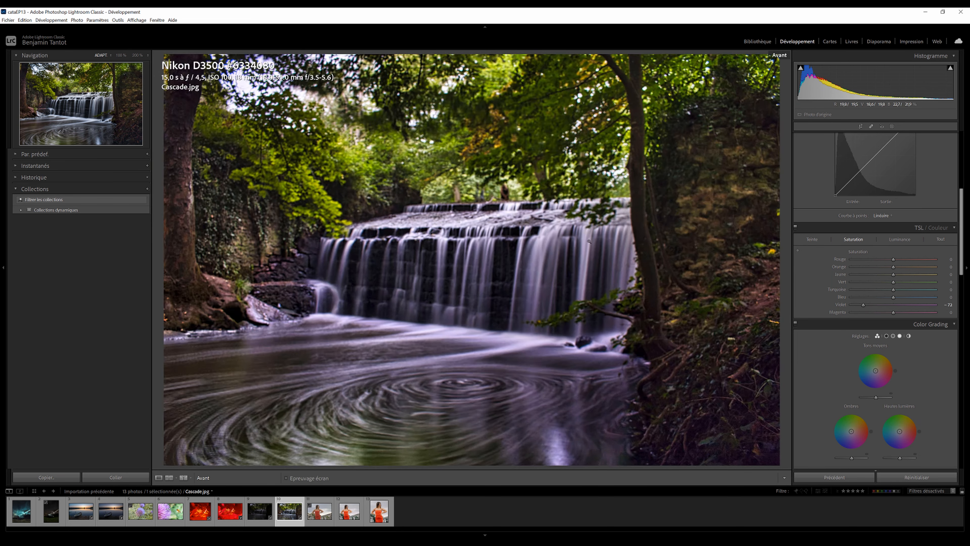
key(backslash)
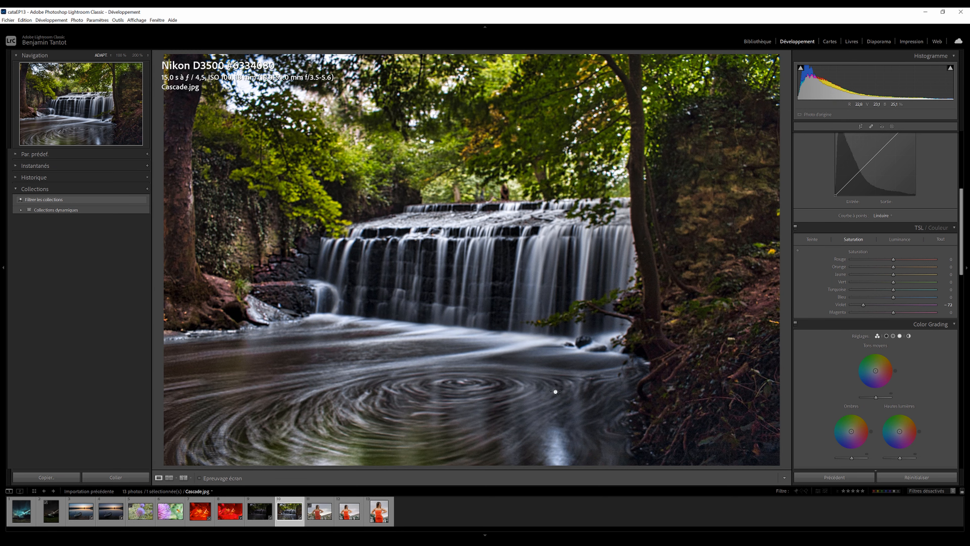
key(backslash)
key(backslash)
scroll(879, 267, up, 5)
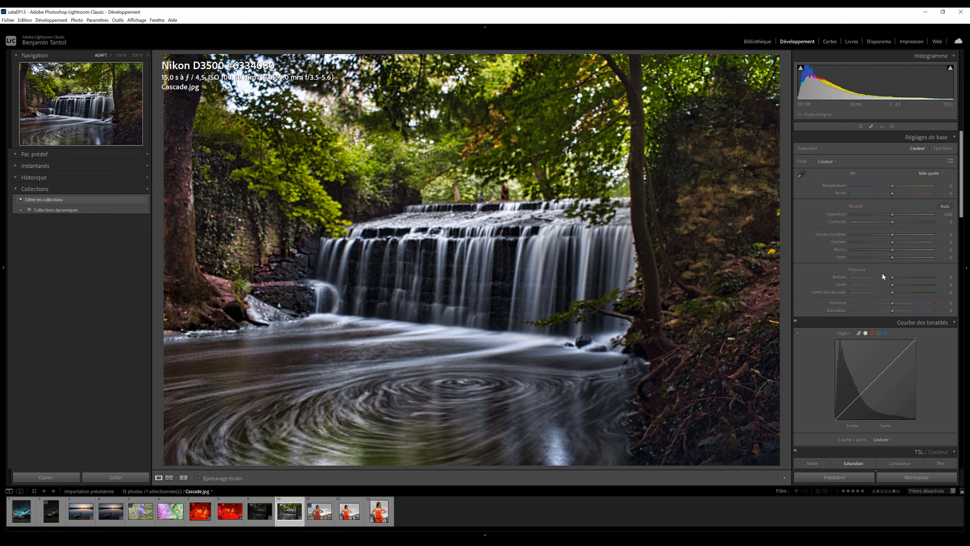
drag(893, 276, 908, 277)
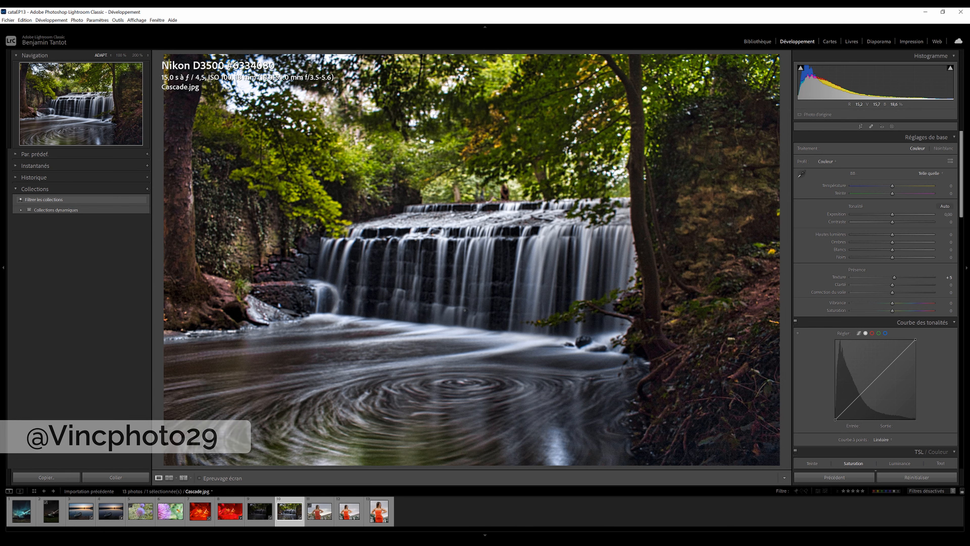
Step: Open IMG_4377 RAW.TIF and examine the woman's face, eyes, skin and hair at 200%
key(Right)
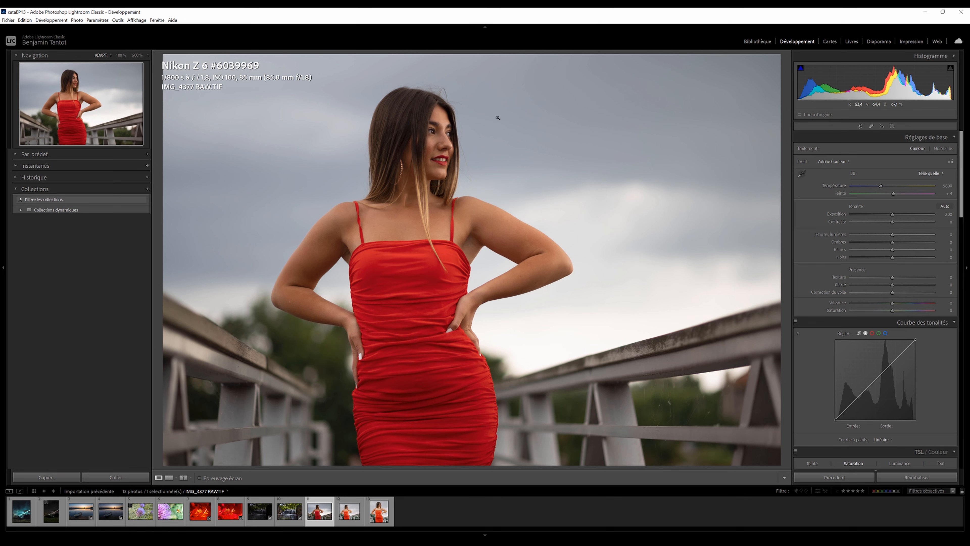
click(462, 114)
drag(485, 152, 587, 257)
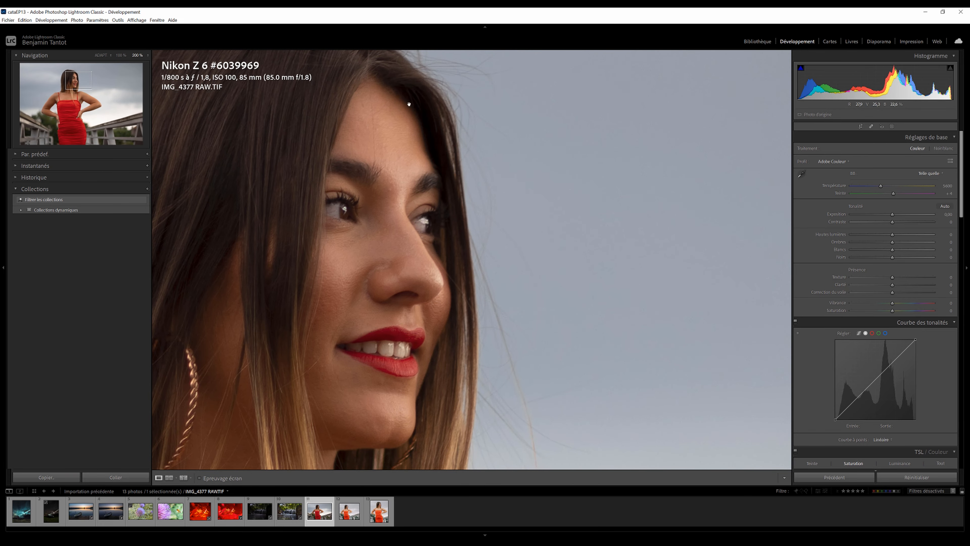
click(396, 358)
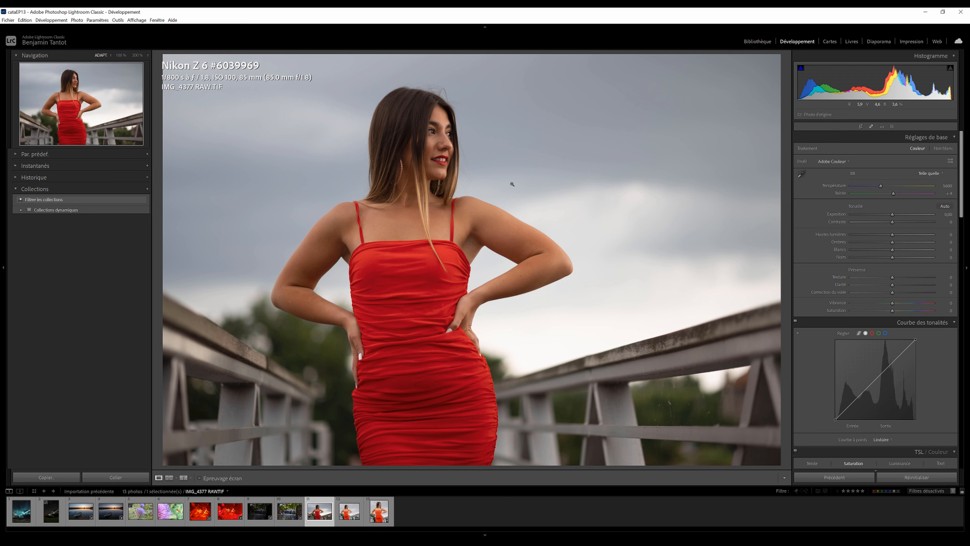
click(474, 178)
drag(500, 222, 498, 247)
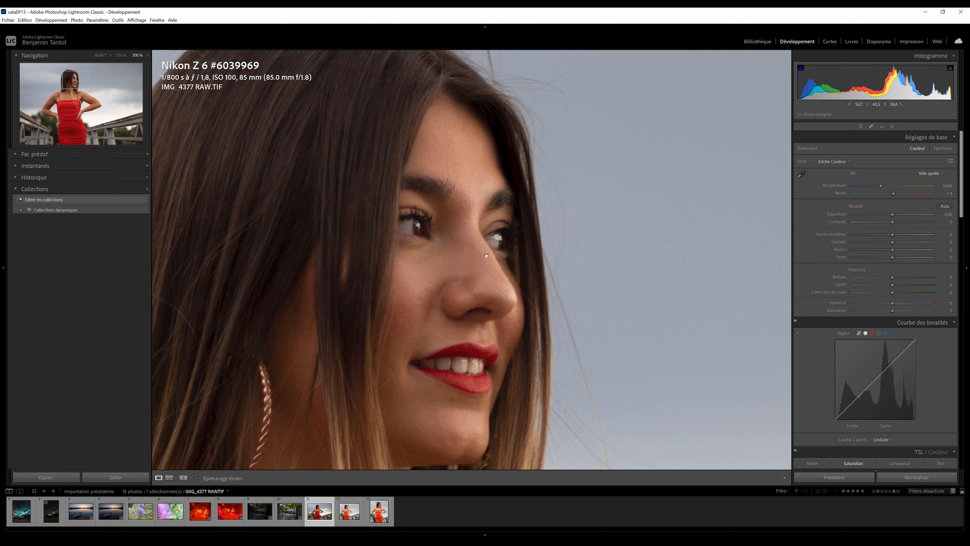
drag(479, 209, 491, 158)
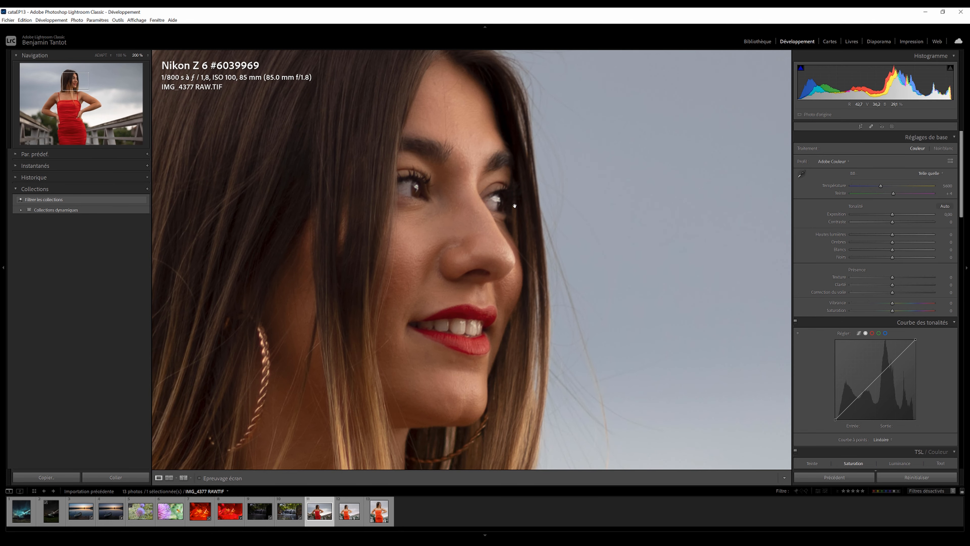
drag(275, 202, 422, 187)
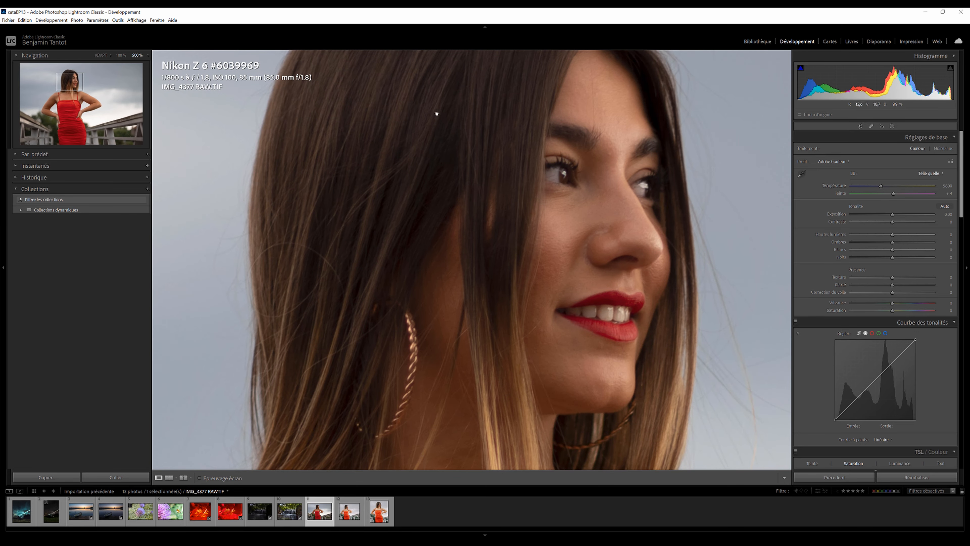
drag(548, 176, 373, 183)
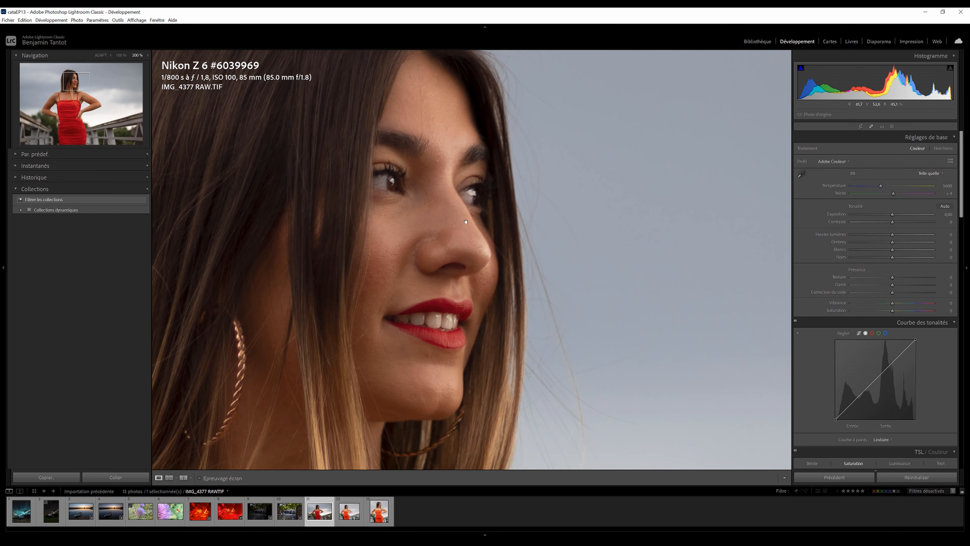
drag(478, 278, 476, 243)
drag(447, 171, 549, 187)
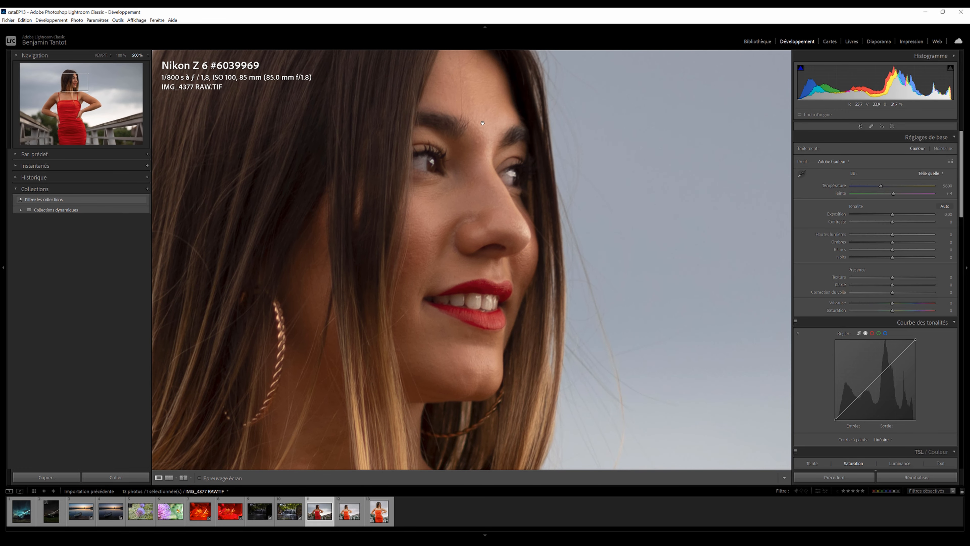
Step: Examine the woman's face, eyes and hair in IMG_4377 RAW.TIF, alternating between 200% and the full photo
drag(477, 212, 495, 264)
drag(521, 224, 537, 223)
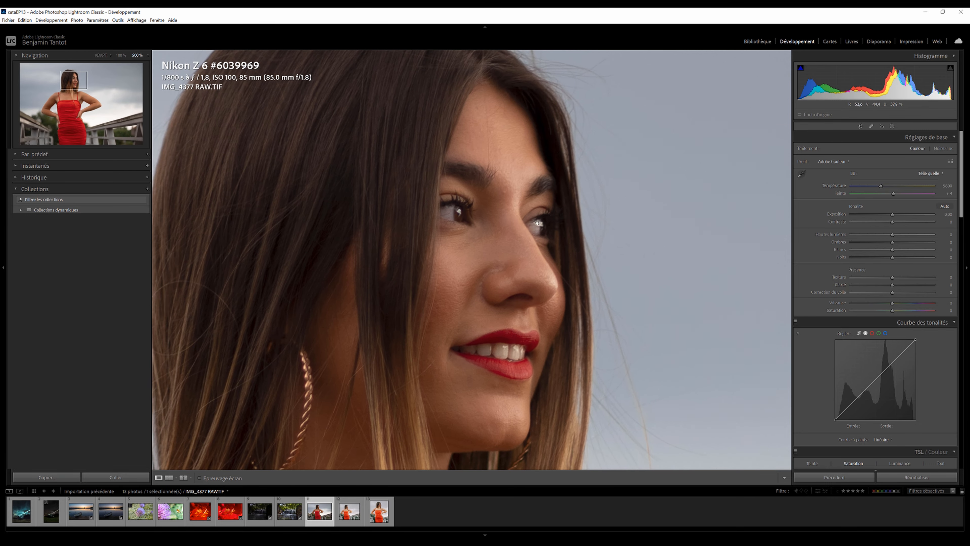
click(493, 216)
click(463, 122)
drag(403, 245, 586, 243)
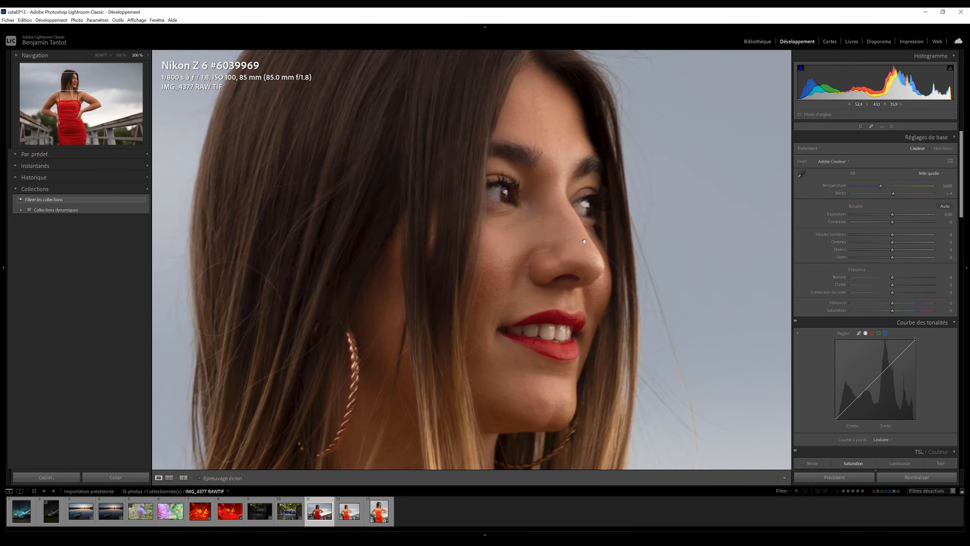
click(566, 259)
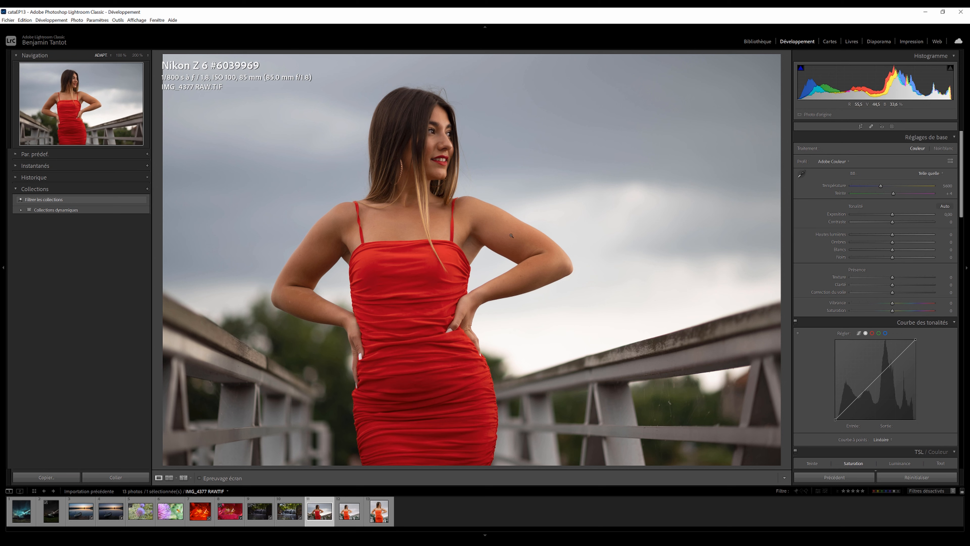
click(435, 145)
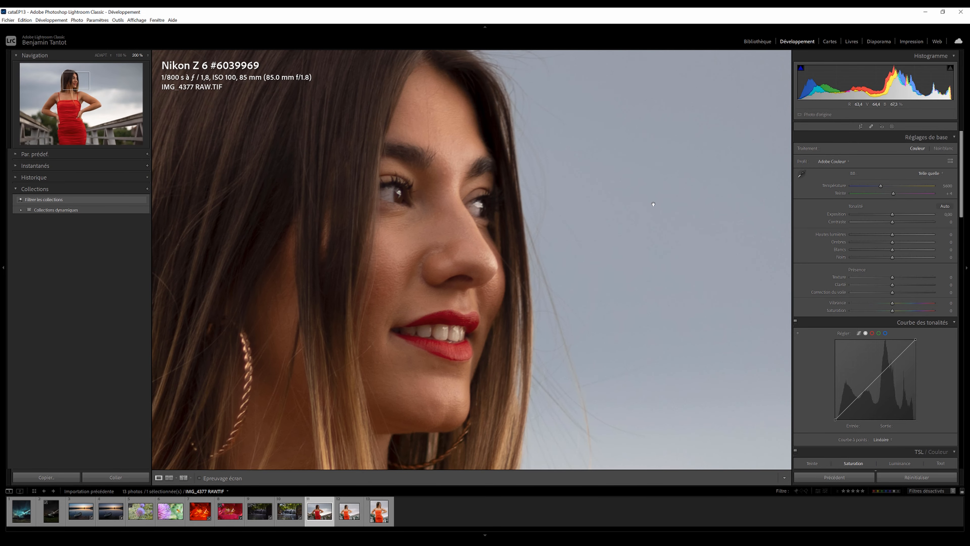
click(438, 243)
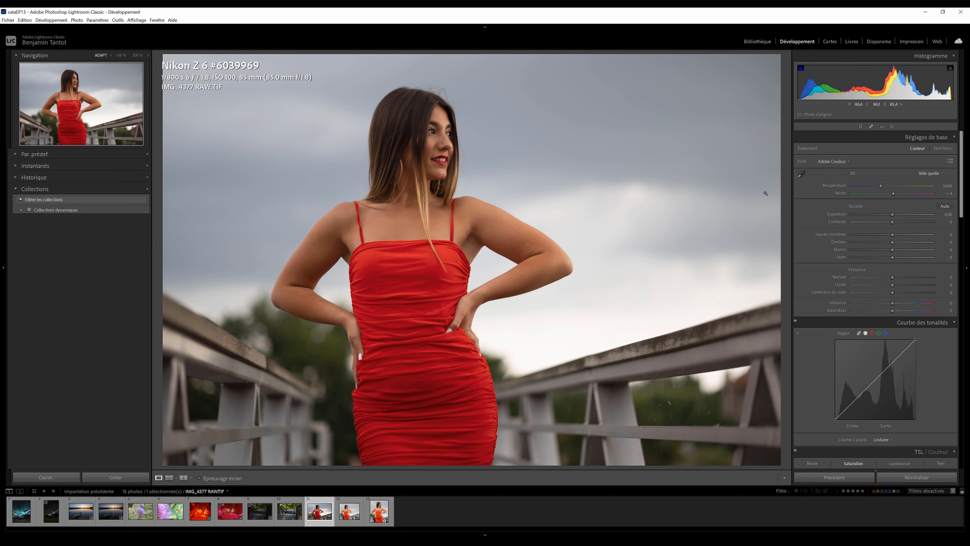
click(435, 152)
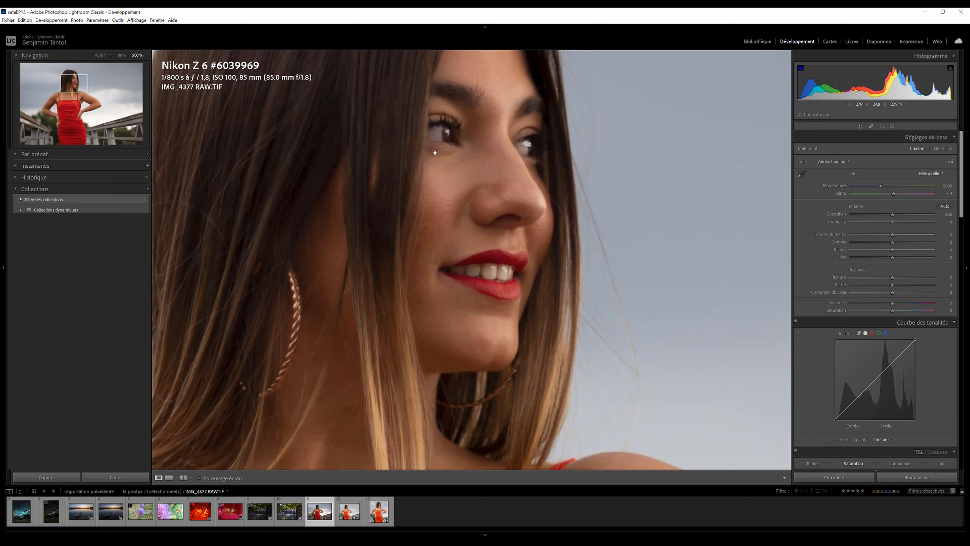
drag(444, 107, 374, 170)
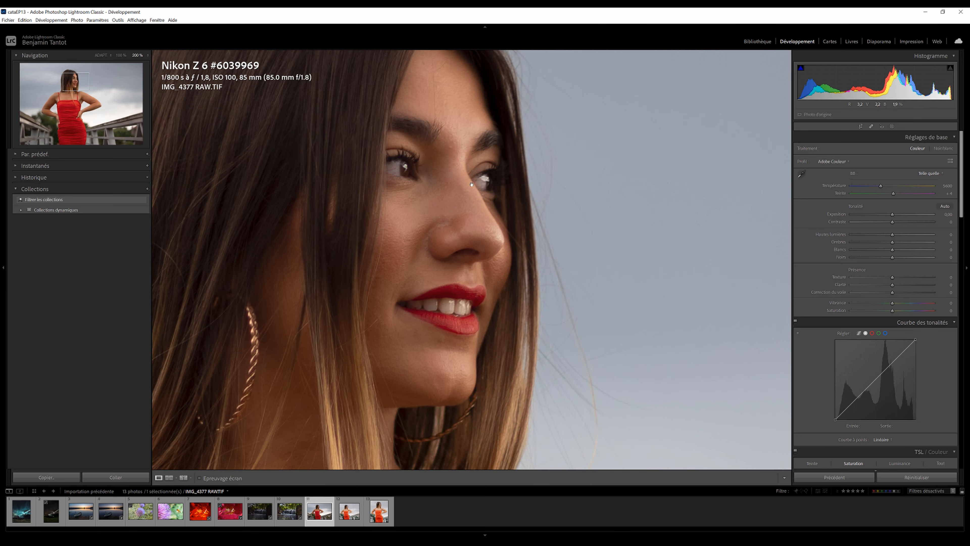
click(488, 189)
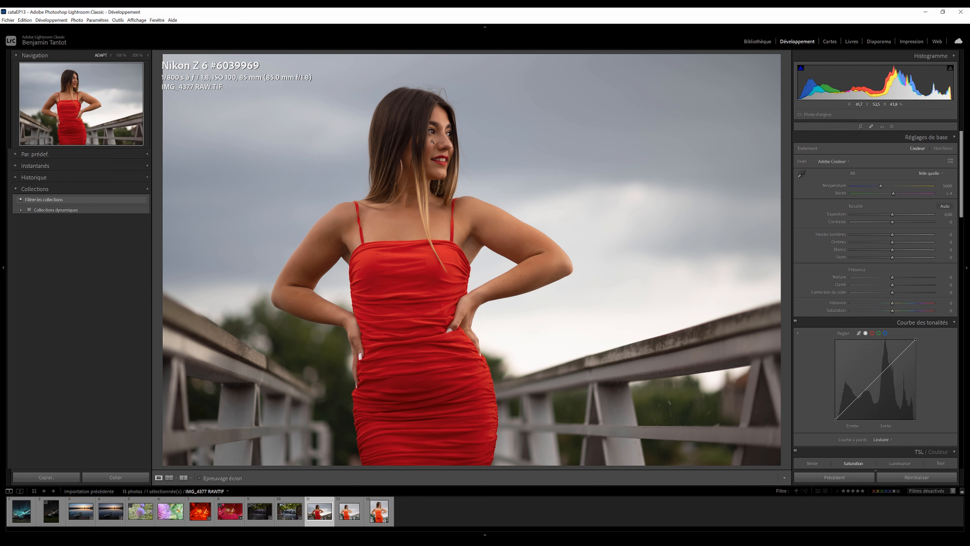
click(440, 146)
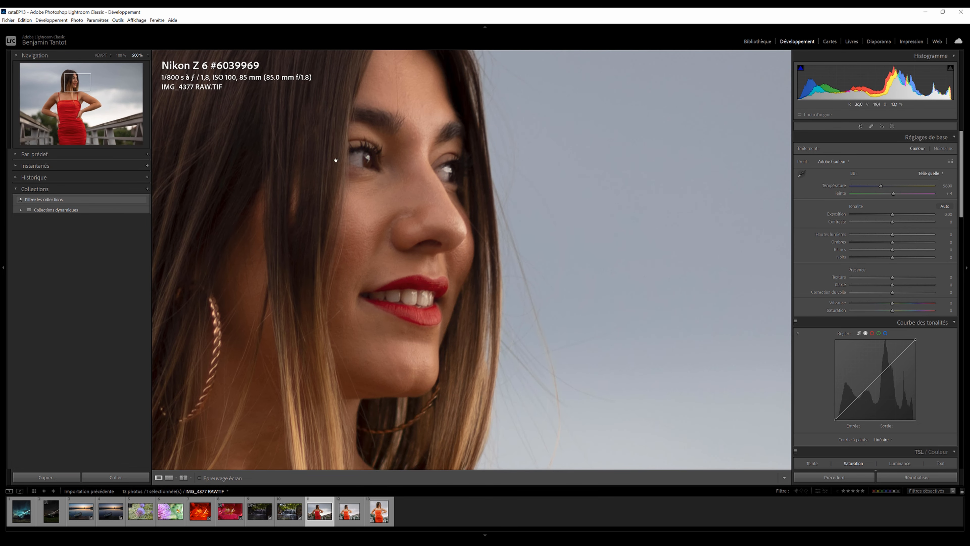
click(377, 168)
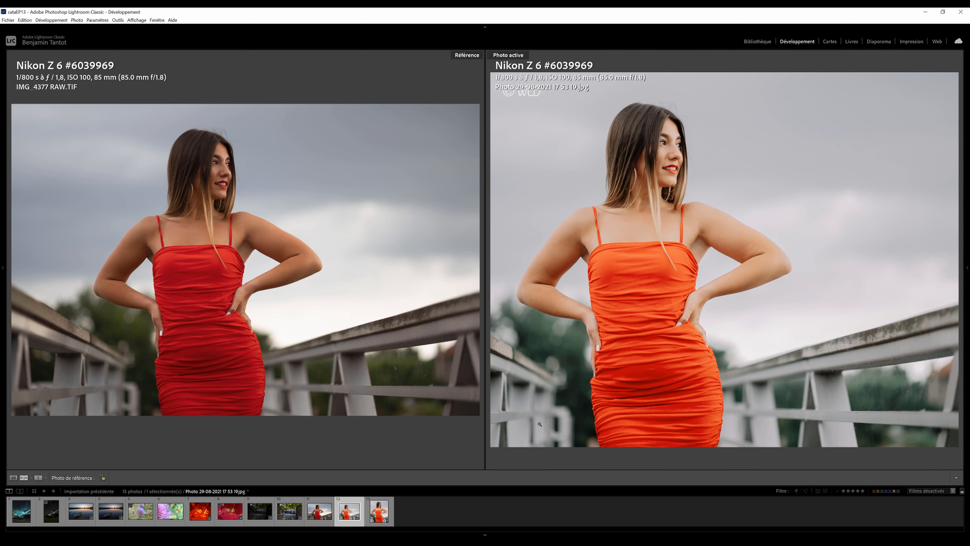
click(379, 509)
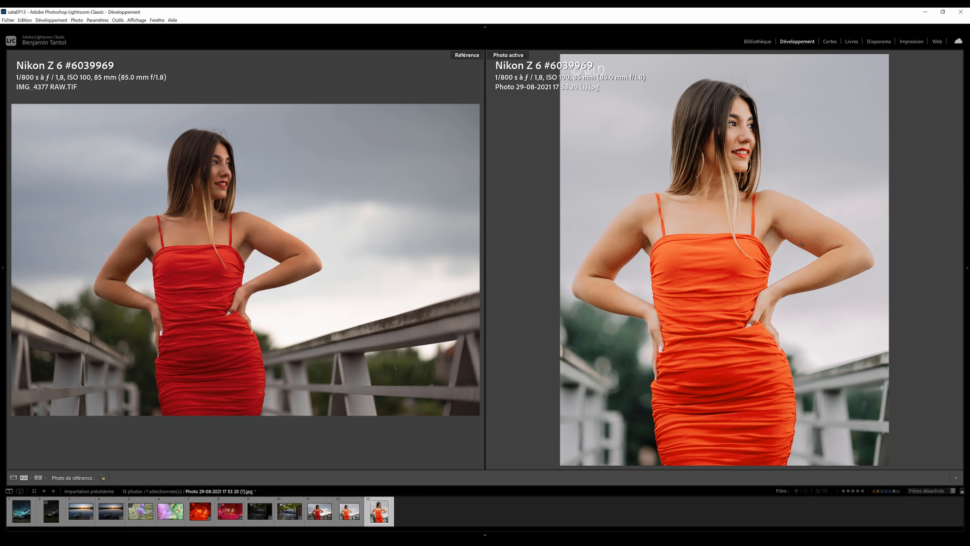
key(Left)
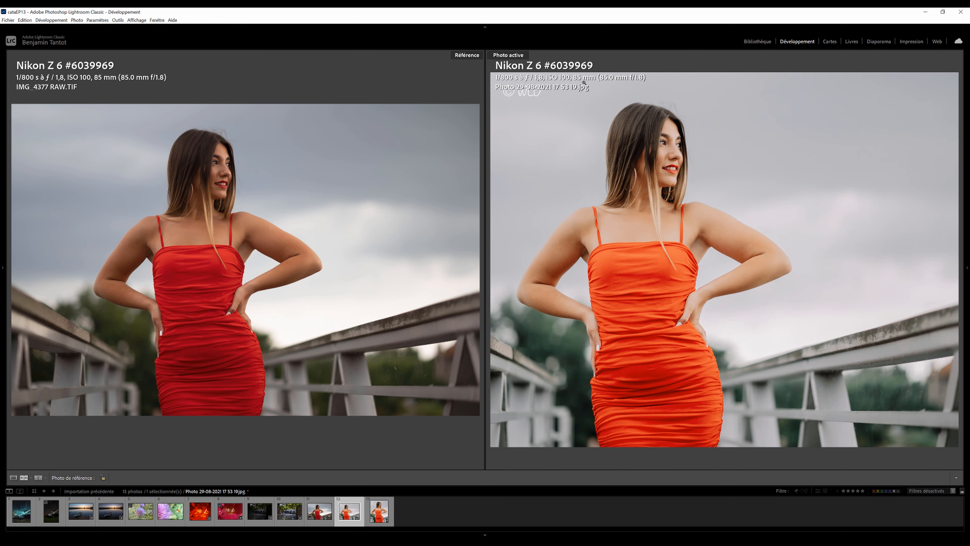
right_click(657, 58)
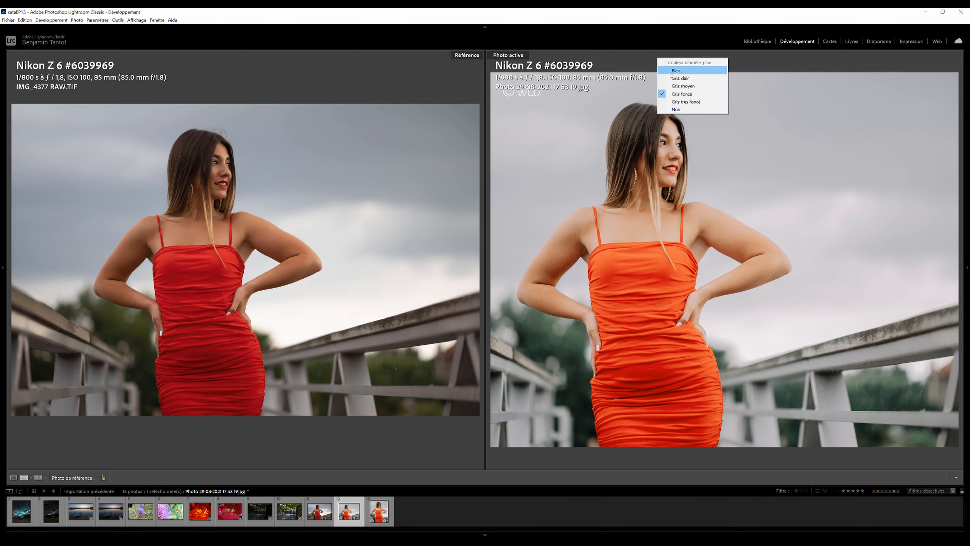
click(743, 72)
click(749, 71)
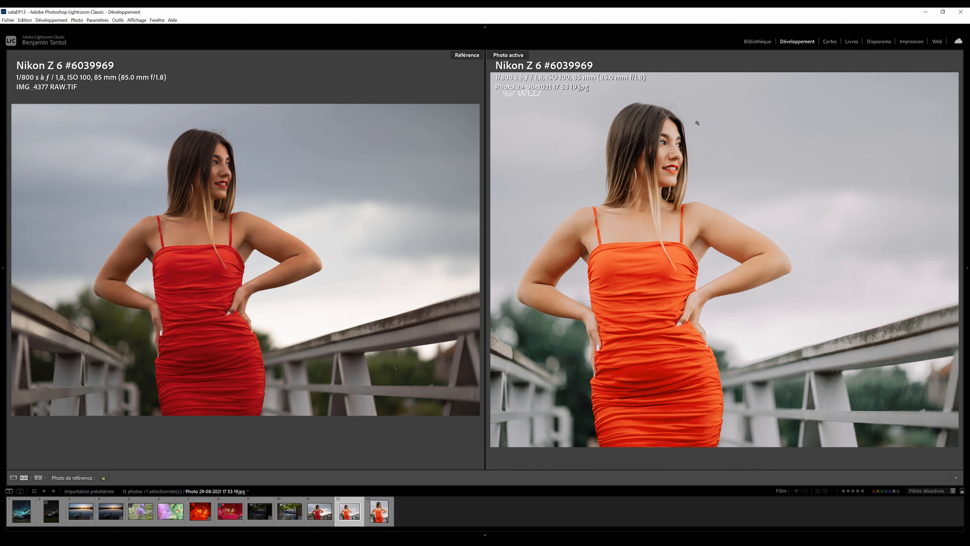
click(654, 125)
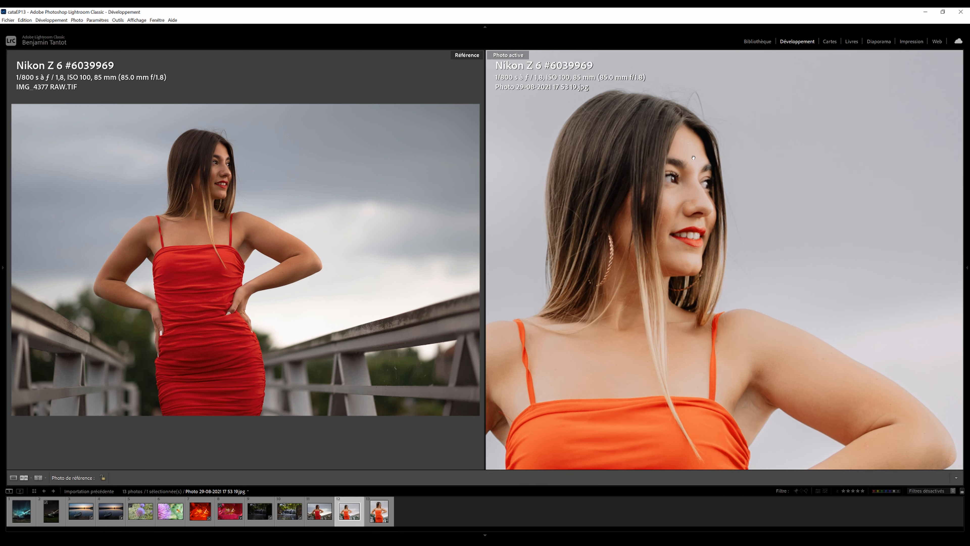
click(687, 116)
click(677, 142)
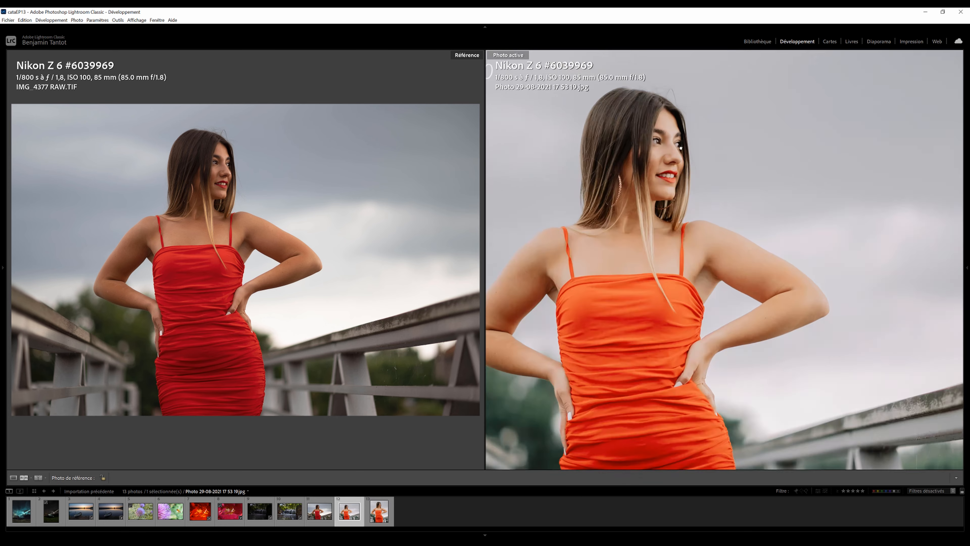
click(673, 139)
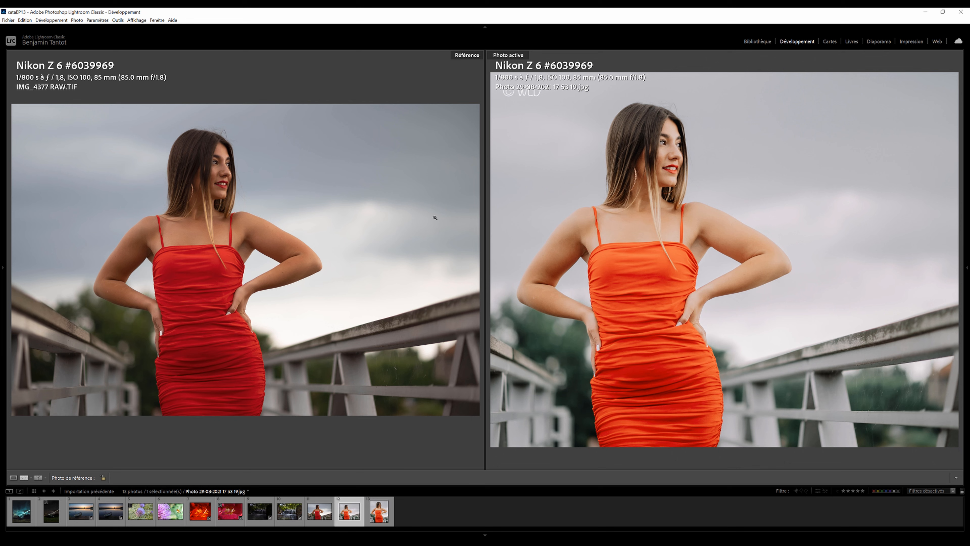
click(197, 139)
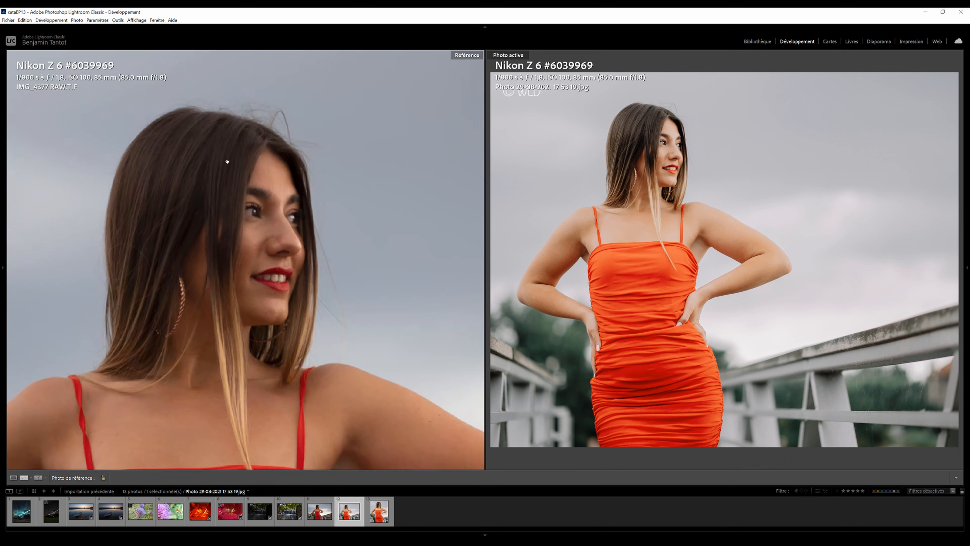
click(364, 249)
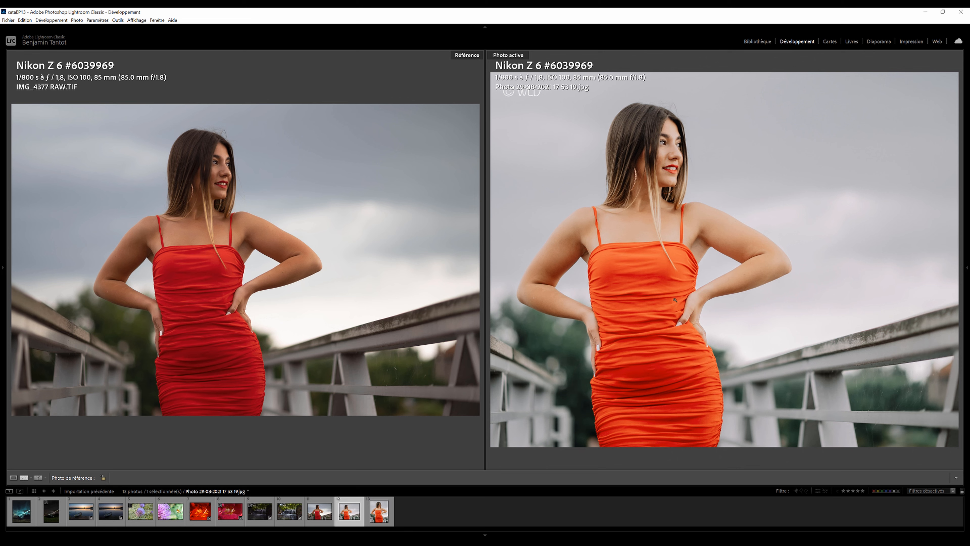
Step: Compare the dress colour and fabric up close in the edited version and in the raw reference
click(671, 282)
drag(620, 216, 689, 232)
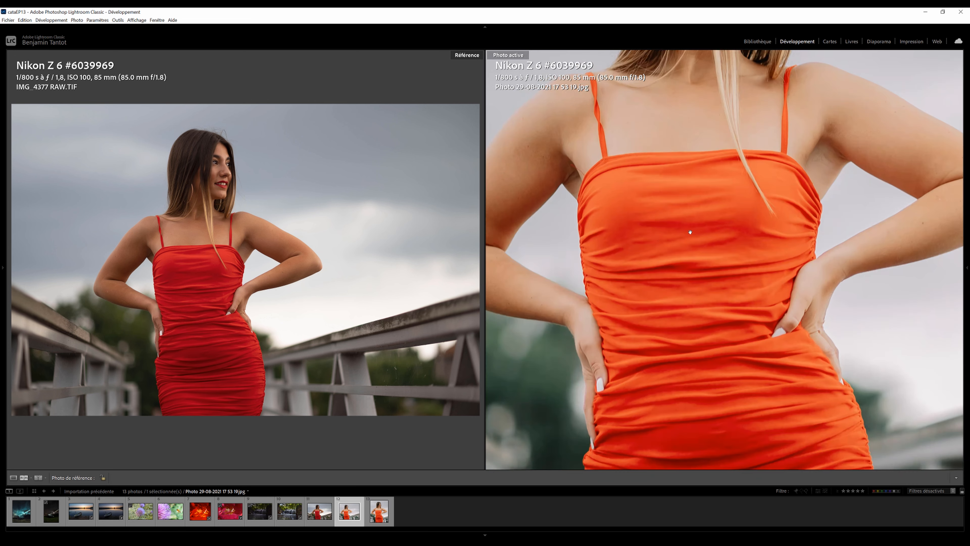
click(625, 252)
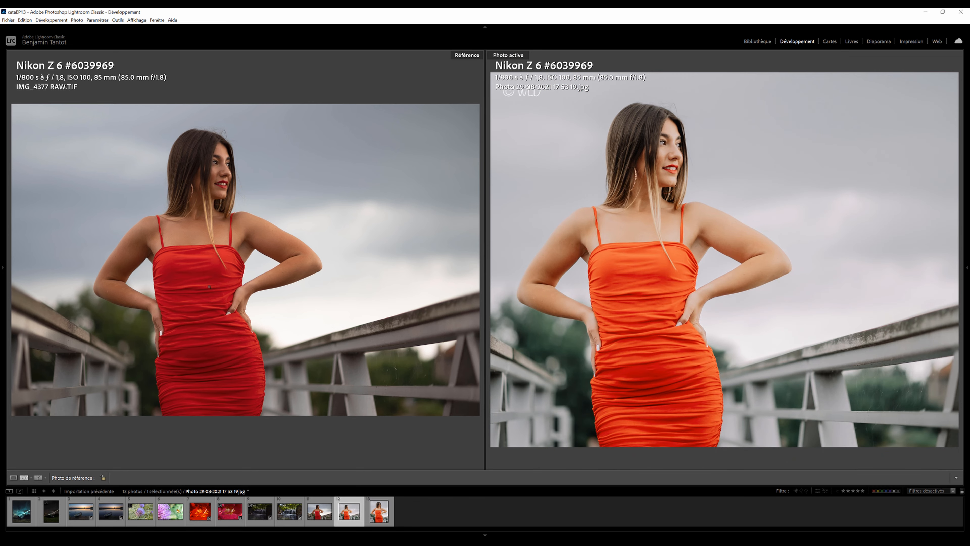
click(202, 266)
click(202, 267)
click(211, 285)
drag(218, 246, 414, 275)
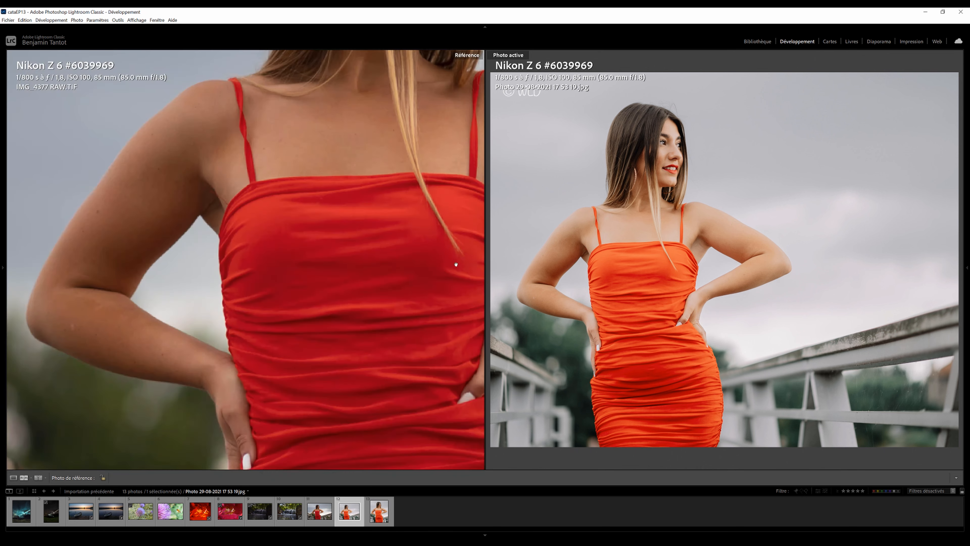
click(398, 255)
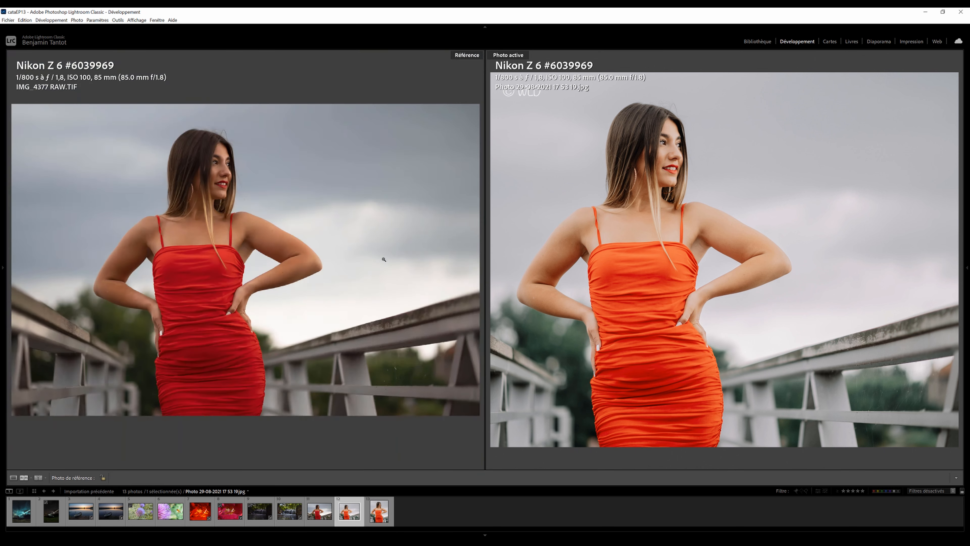
click(197, 261)
click(223, 291)
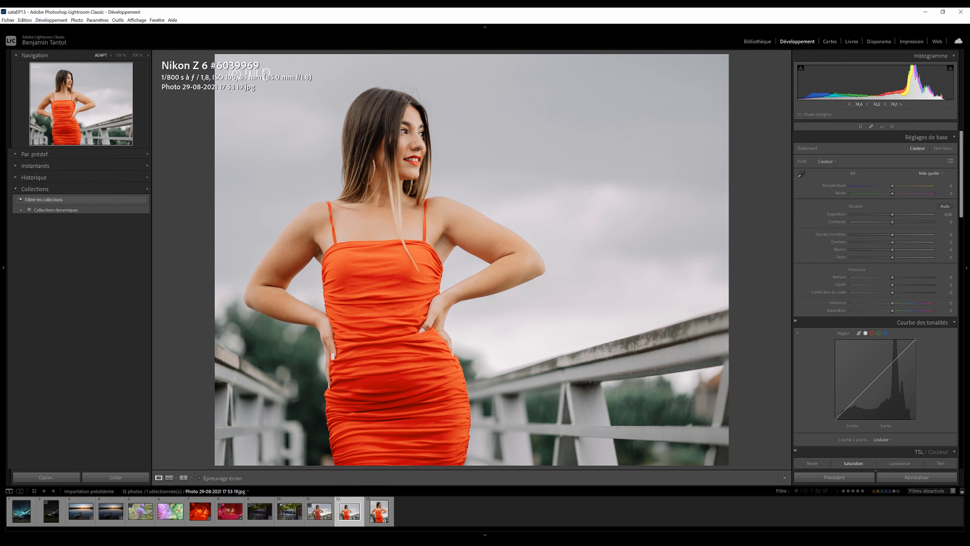
click(410, 131)
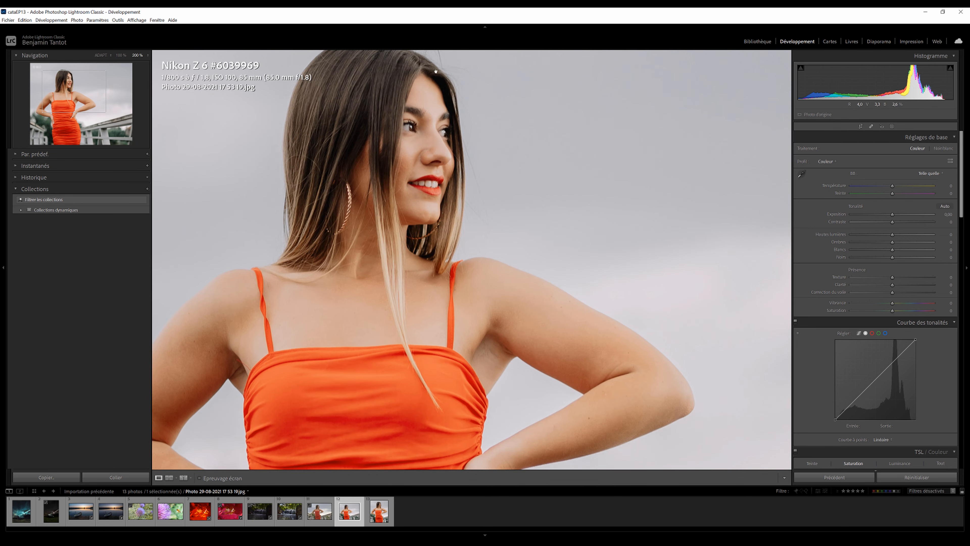
click(493, 161)
key(Left)
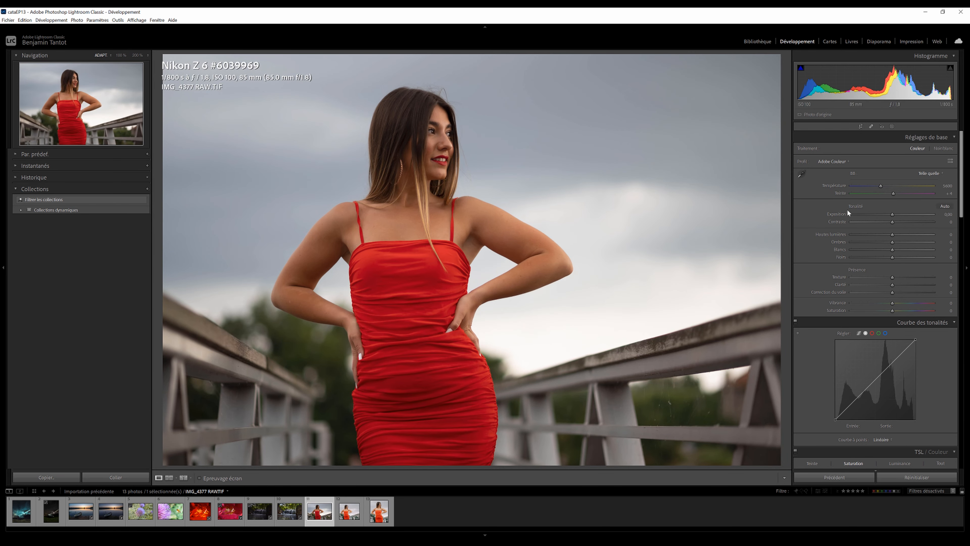
Step: Set IMG_4377 RAW.TIF's contrast to +14, highlights to -59, whites to +34, blacks to -4 and clarity to -9, with slightly lifted shadows
drag(890, 234, 888, 285)
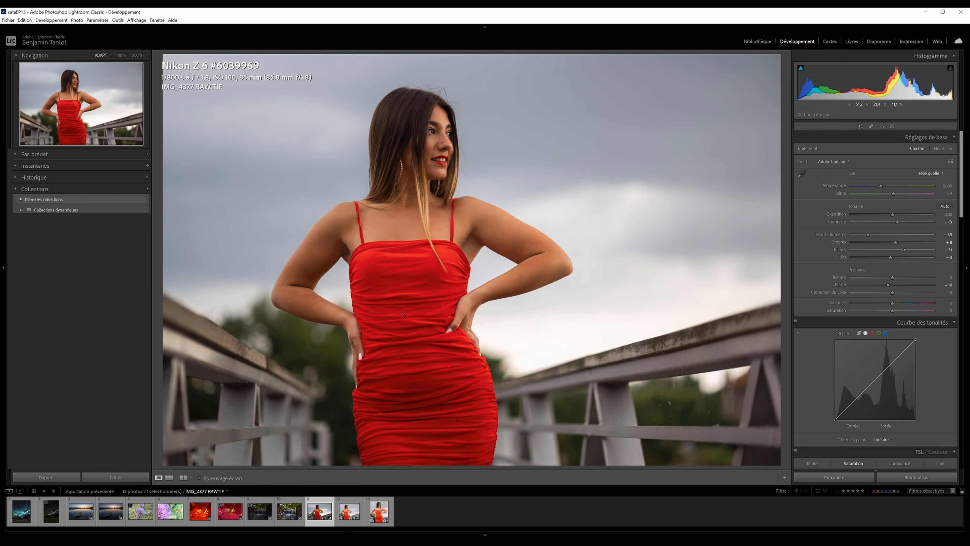
drag(889, 285, 889, 285)
drag(896, 222, 904, 250)
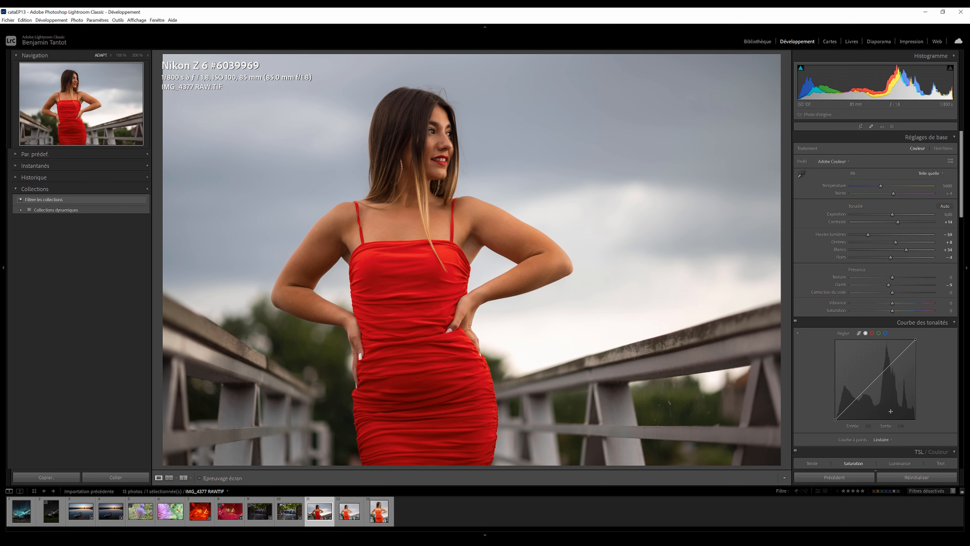
Step: Try shifting the blue primary hue and a green primary hue of +22 in the calibration, and reset both
scroll(886, 406, down, 15)
drag(892, 453, 901, 426)
double_click(837, 454)
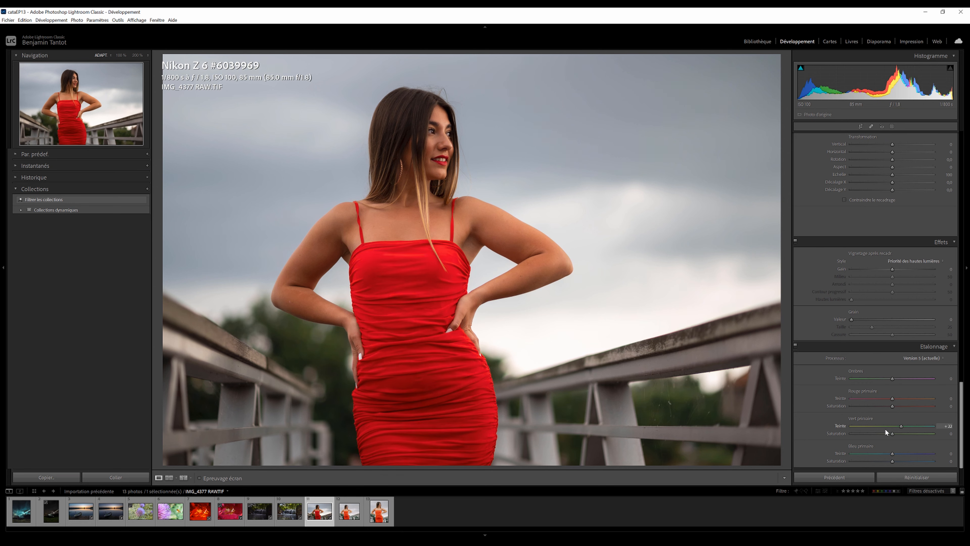
double_click(844, 426)
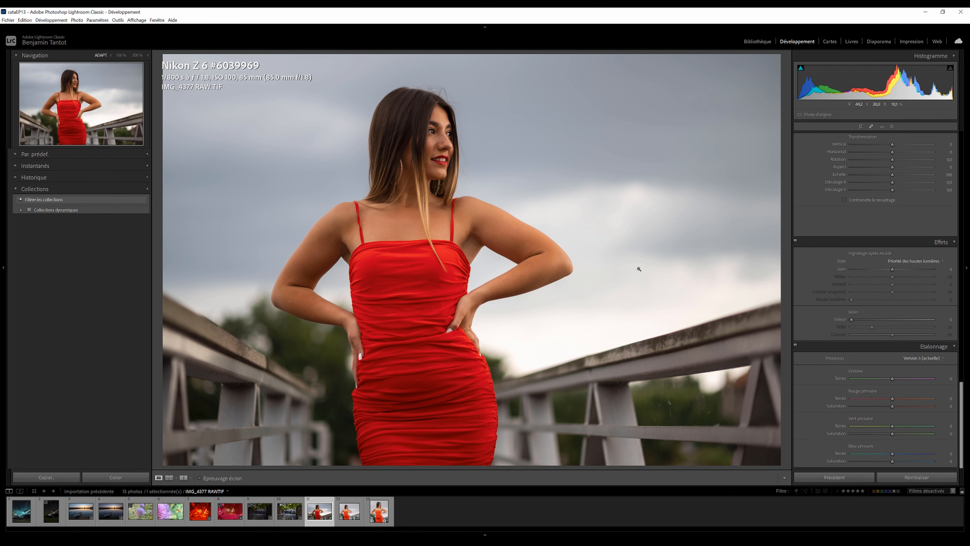
Step: Compare the portrait before and after the tone adjustments several times
key(backslash)
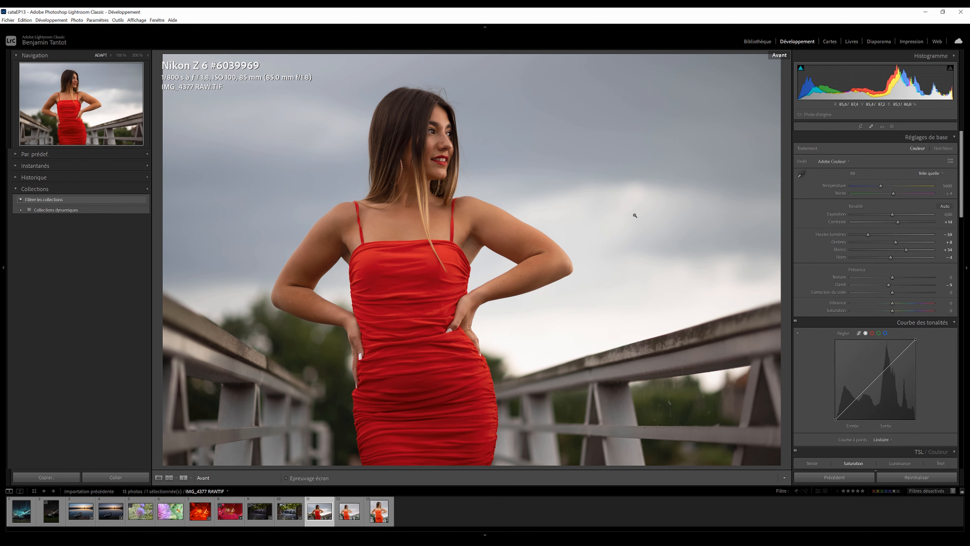
key(backslash)
key(backslash)
key(backslash)
key(backslash)
key(backslash)
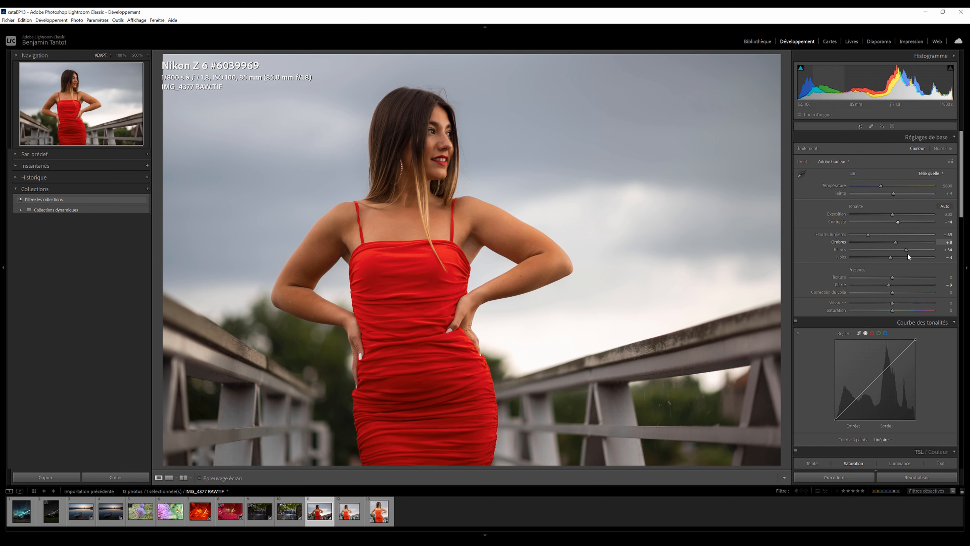
Step: Set the portrait's shadows to +20, blacks to +1 and contrast to +18
drag(908, 248, 907, 248)
drag(897, 241, 893, 257)
drag(899, 223, 901, 226)
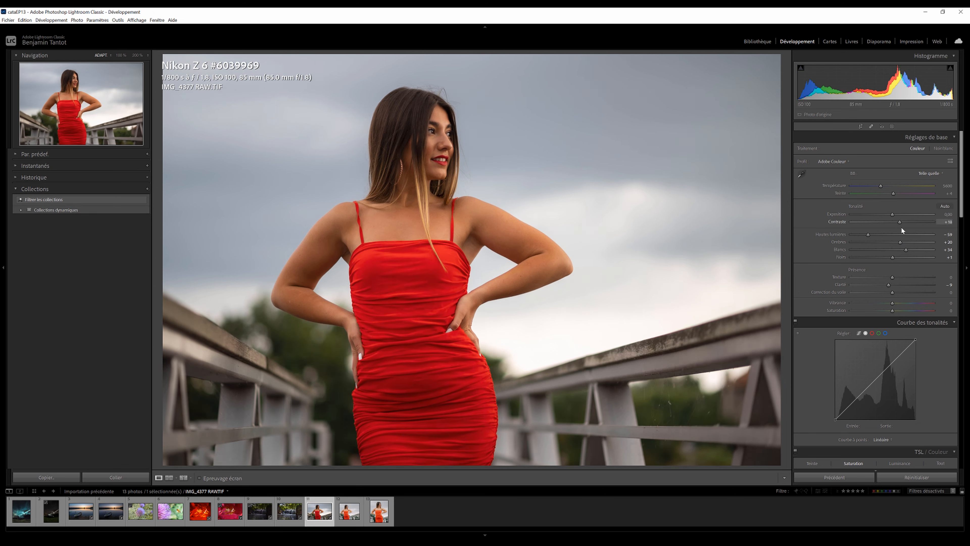
Step: Set the portrait's clarity to -13 and vibrance to +3, and compare it before and after the edit
mouse_move(889, 285)
mouse_down()
mouse_move(902, 285)
mouse_move(884, 286)
mouse_up()
key(ctrl+z)
mouse_move(896, 302)
mouse_down()
mouse_move(909, 305)
mouse_move(893, 307)
mouse_up()
key(backslash)
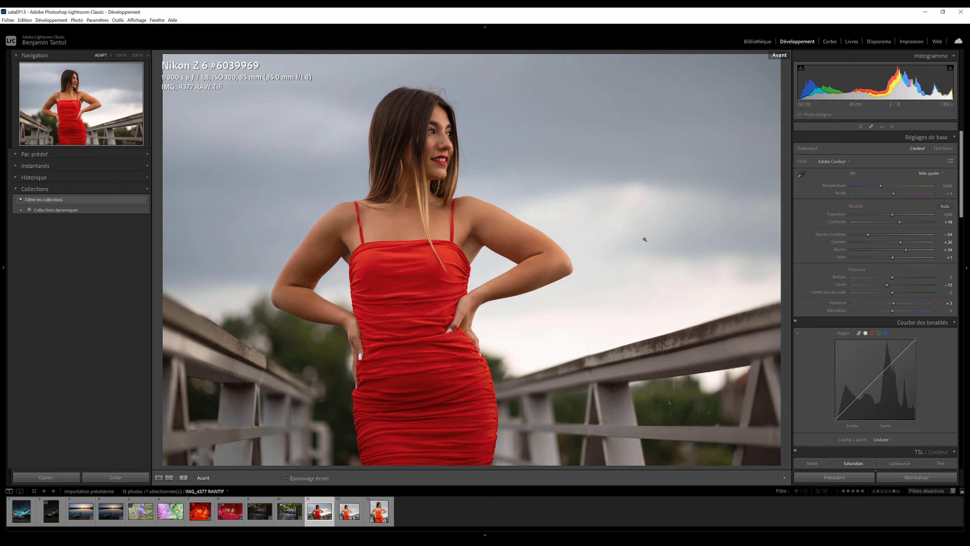
key(backslash)
key(backslash)
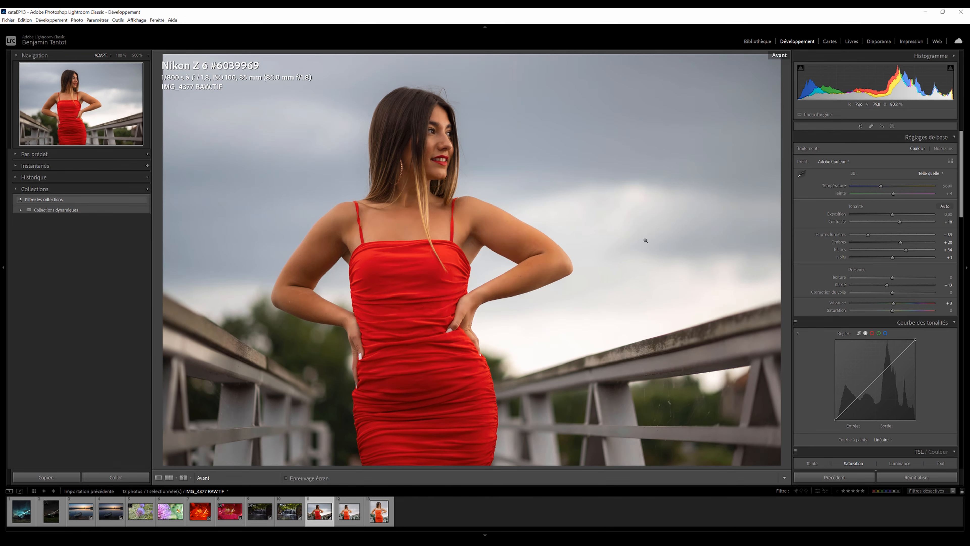
key(backslash)
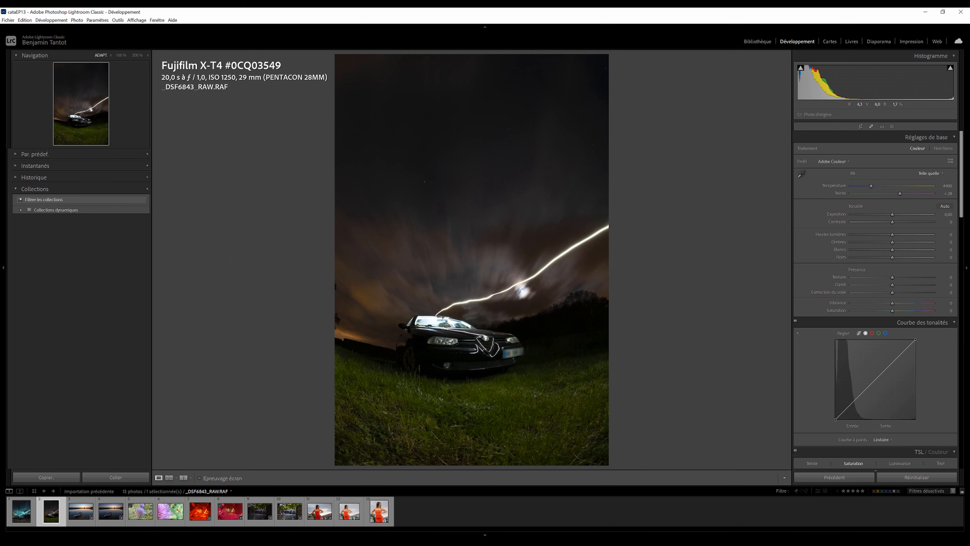
click(564, 344)
click(619, 340)
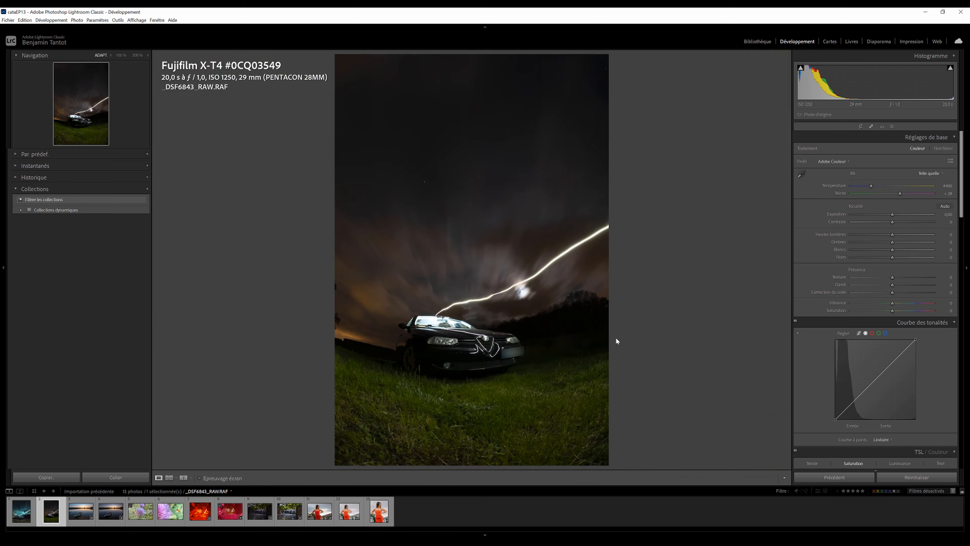